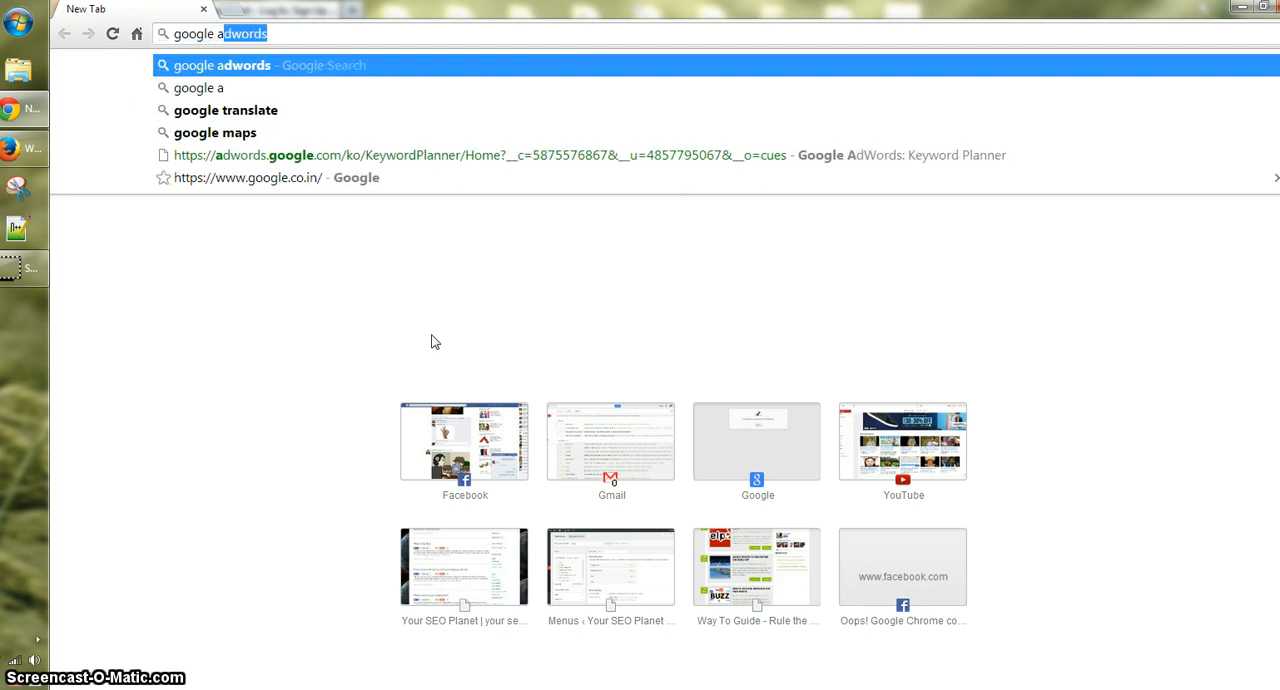
- Search Google for "google adwords" and open the adwords.google.co.in result in a new tab
{"action": "key", "text": "Return"}
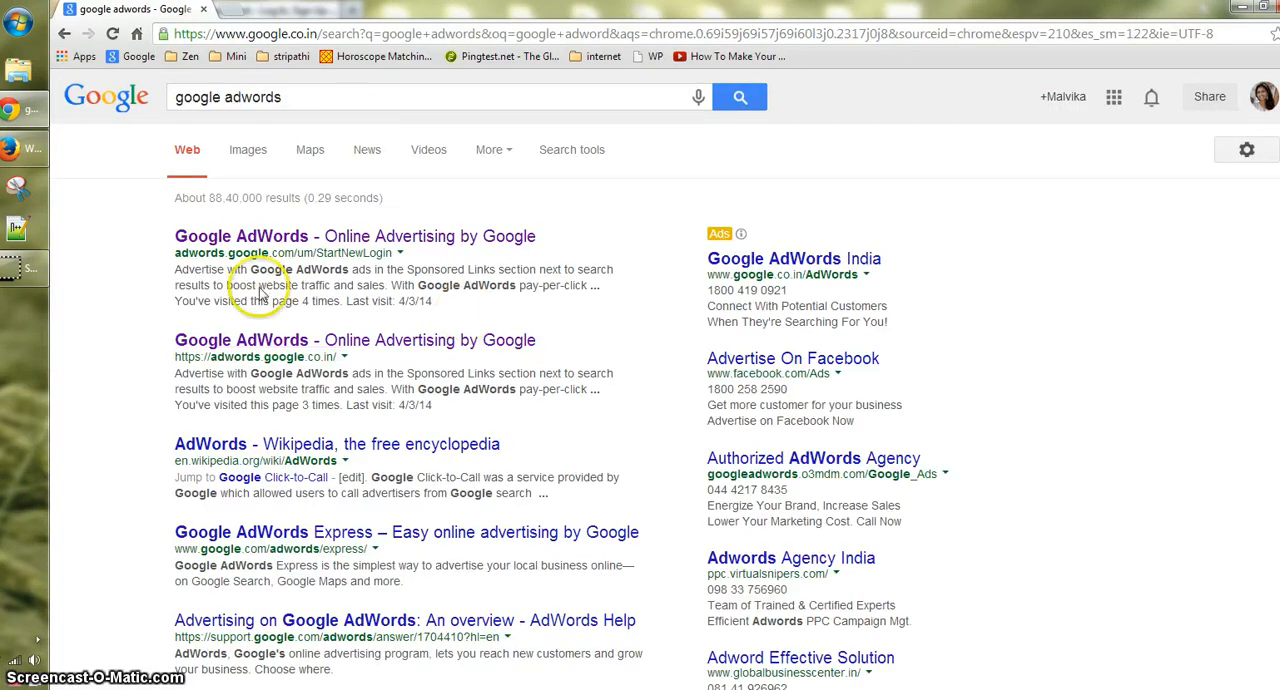
{"action": "right_click", "coordinate": [333, 339]}
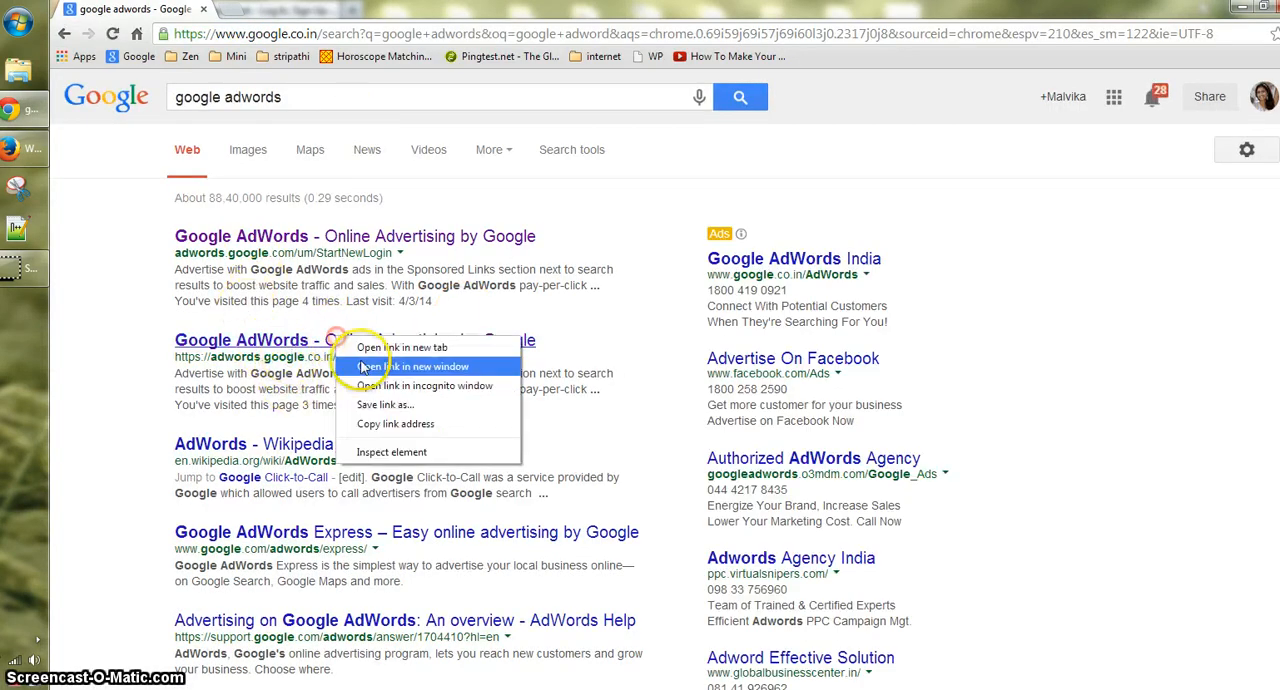
{"action": "left_click", "coordinate": [370, 343]}
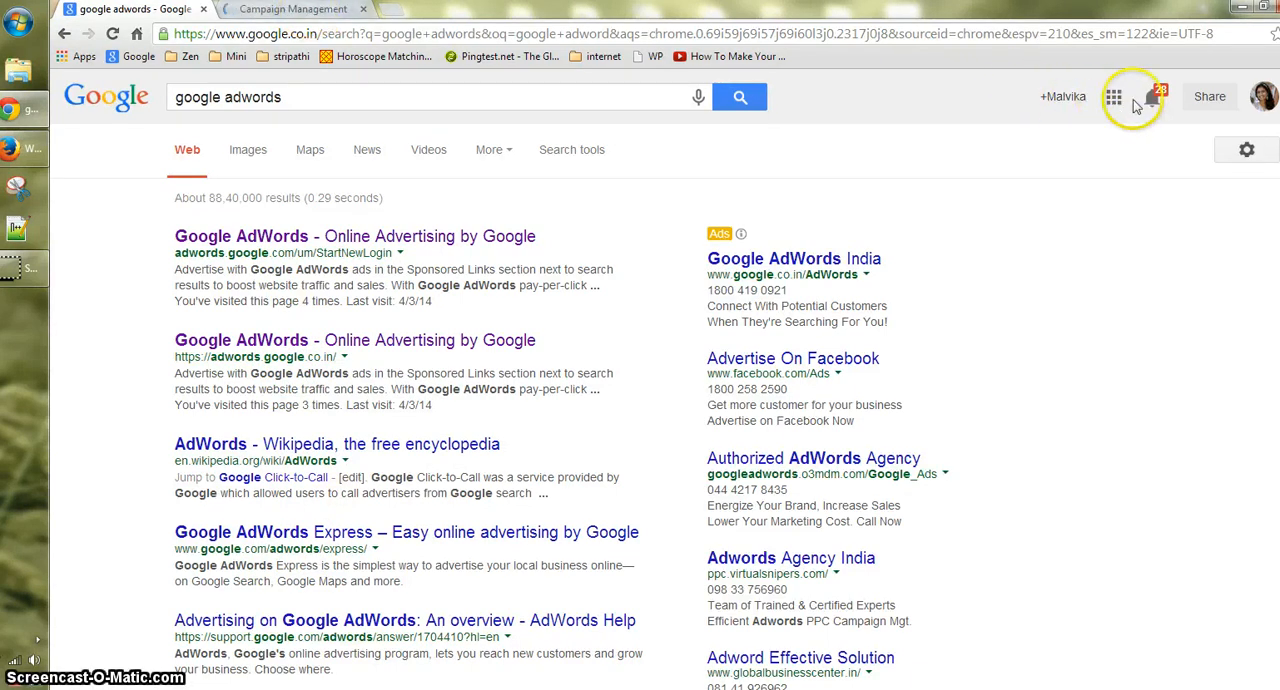
{"action": "left_click", "coordinate": [290, 10]}
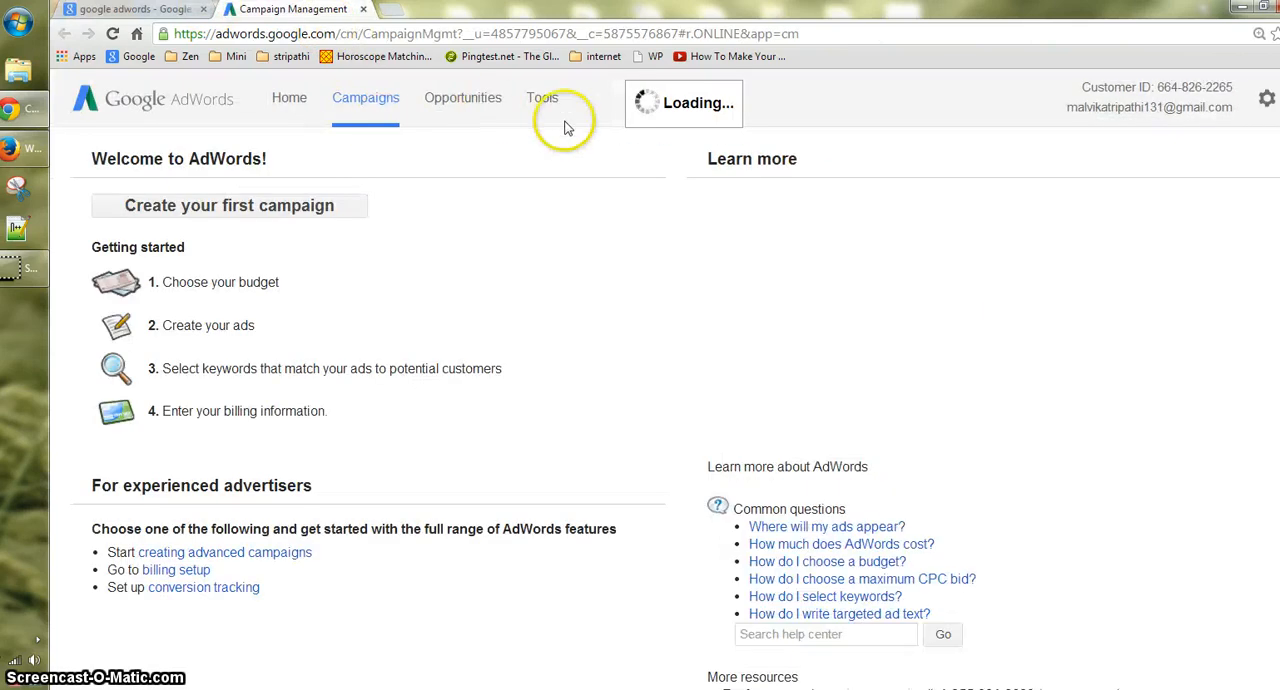
- Open the Keyword Planner in AdWords and resume the plan saved from the last session
{"action": "left_click", "coordinate": [545, 100]}
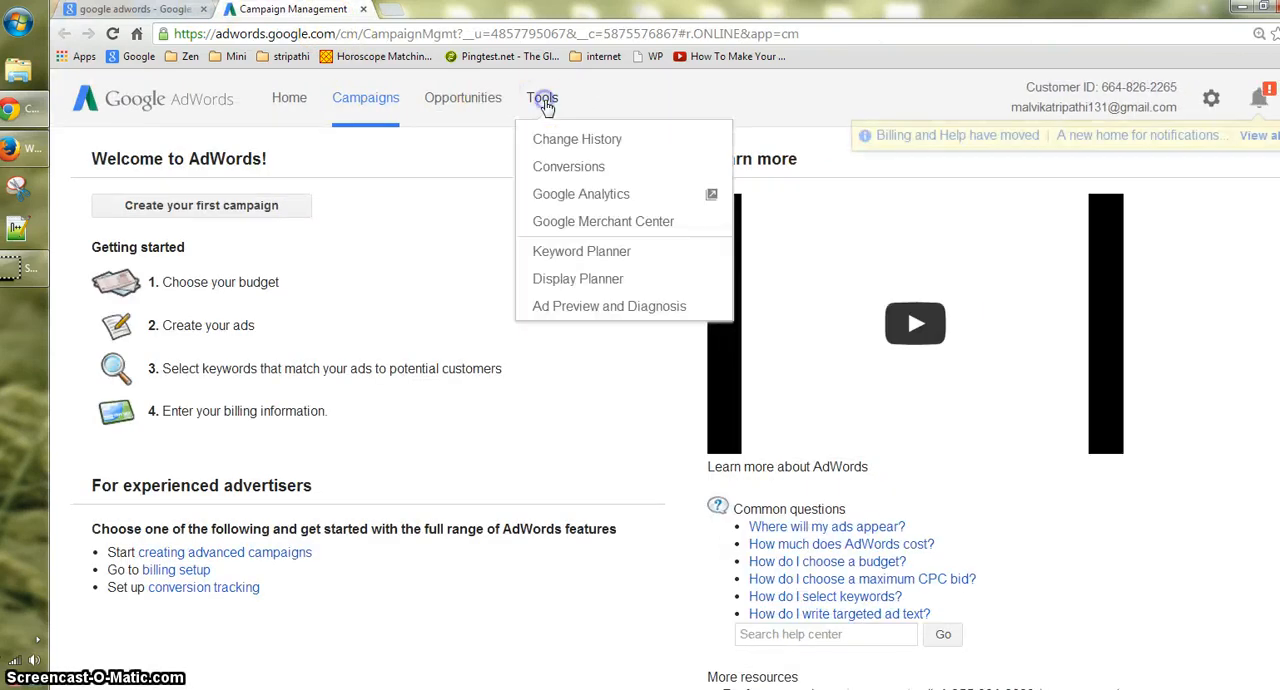
{"action": "left_click", "coordinate": [577, 262]}
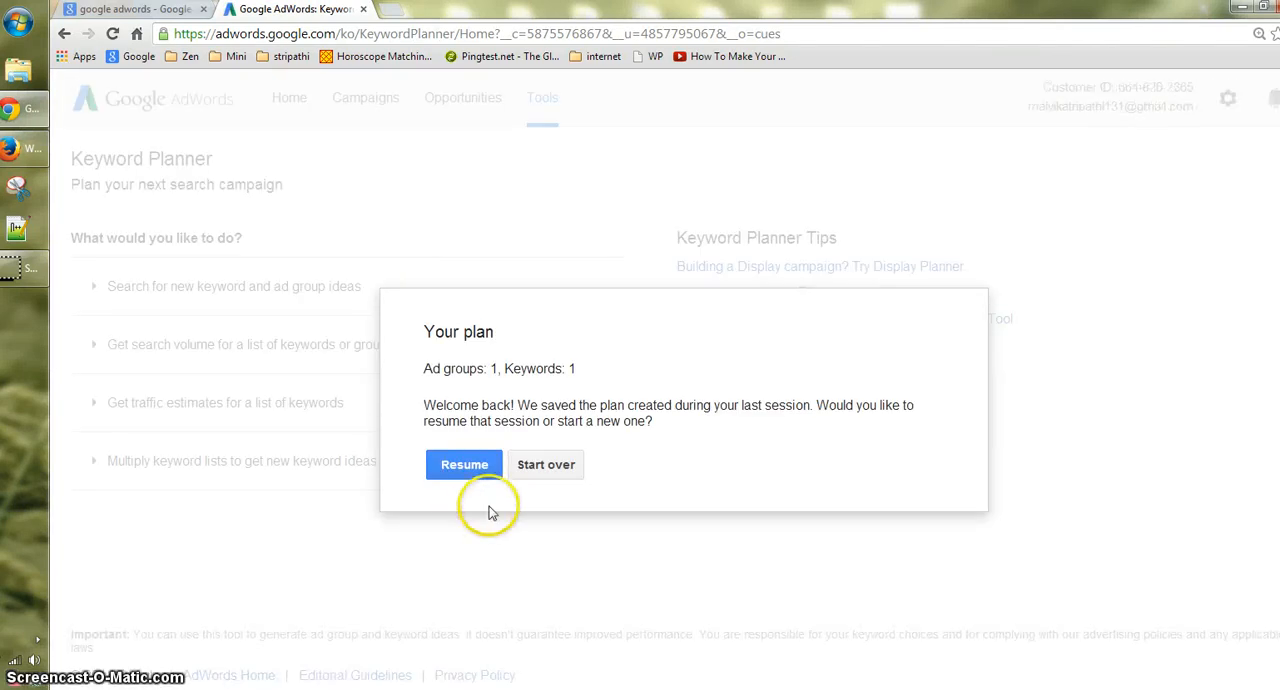
{"action": "left_click", "coordinate": [464, 466]}
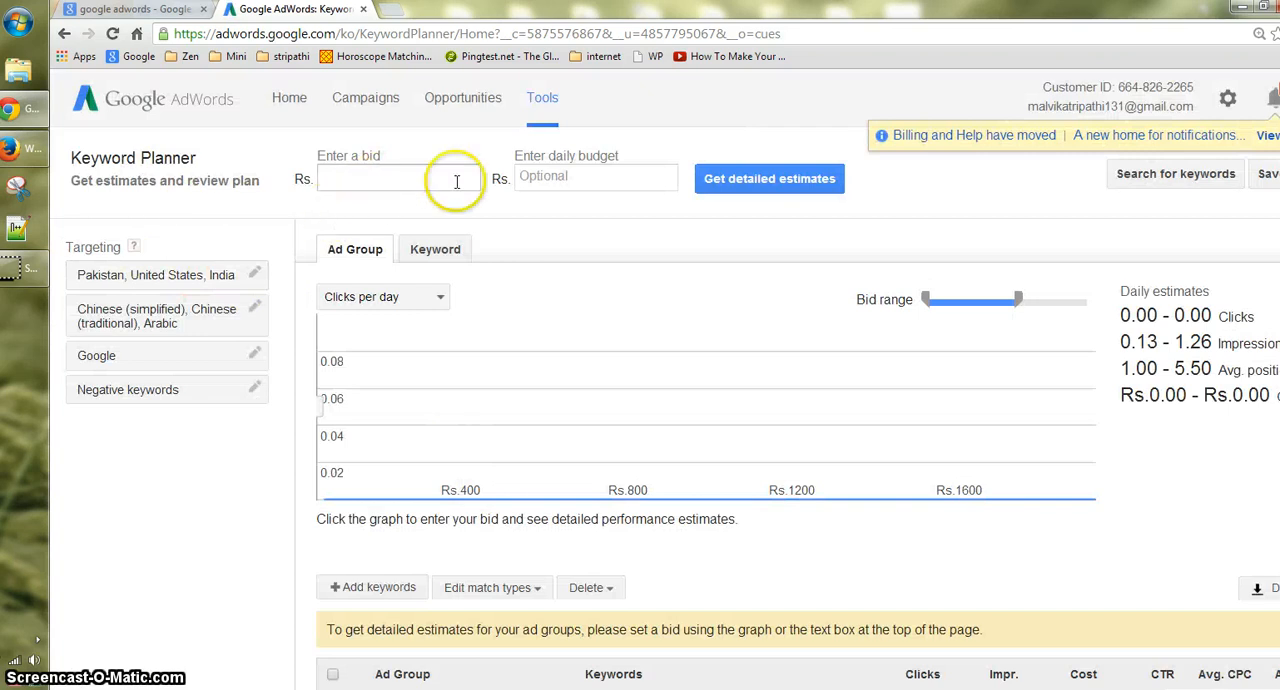
- Remove United States and Pakistan from the targeted locations, keeping only India
{"action": "left_click", "coordinate": [346, 183]}
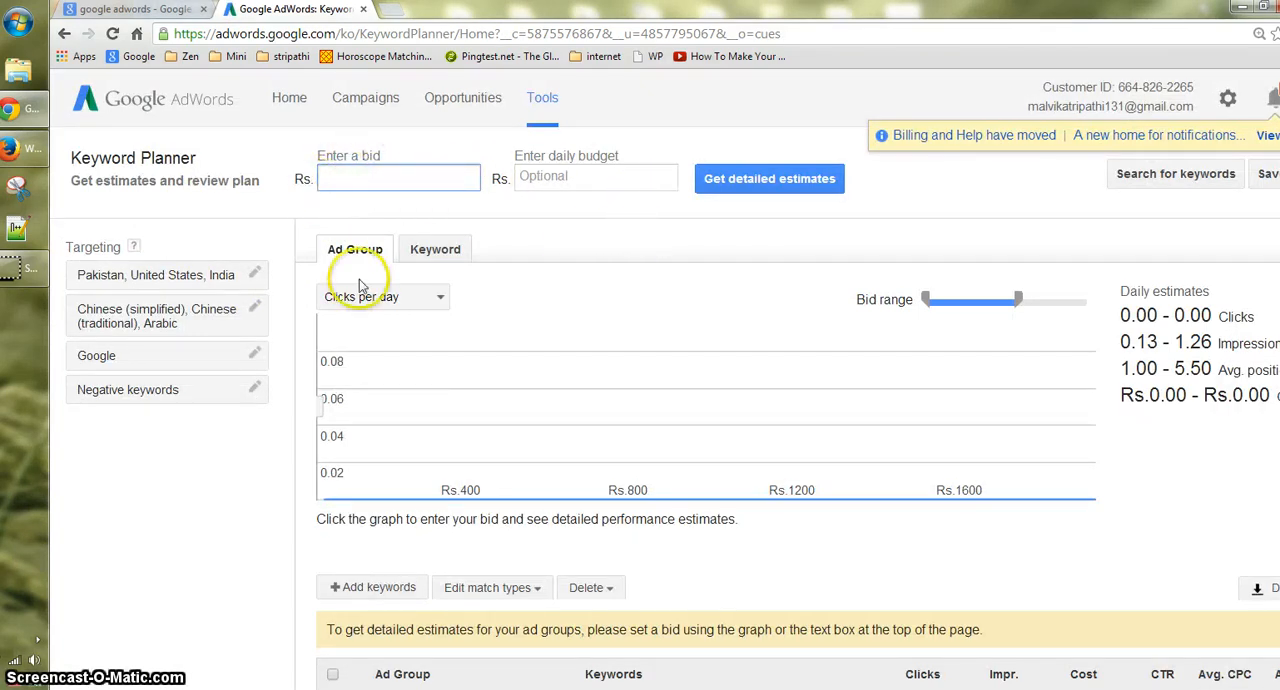
{"action": "scroll", "coordinate": [509, 517], "scroll_direction": "down", "scroll_amount": 1}
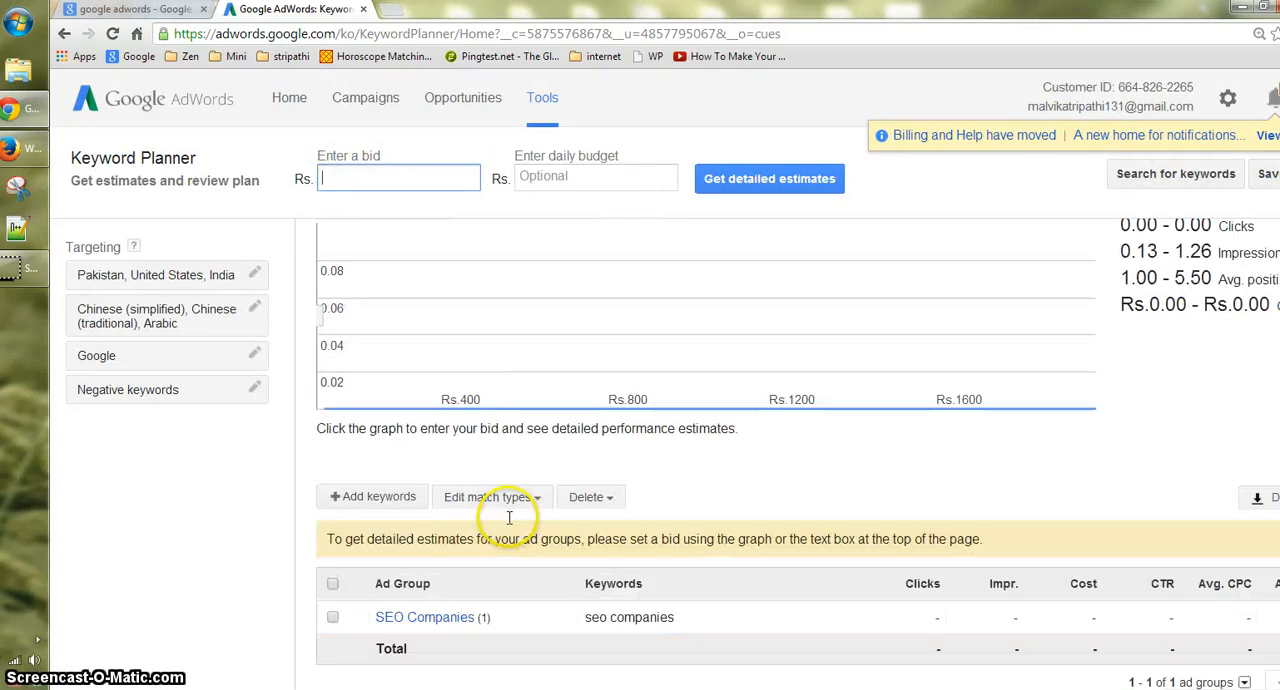
{"action": "left_click", "coordinate": [253, 273]}
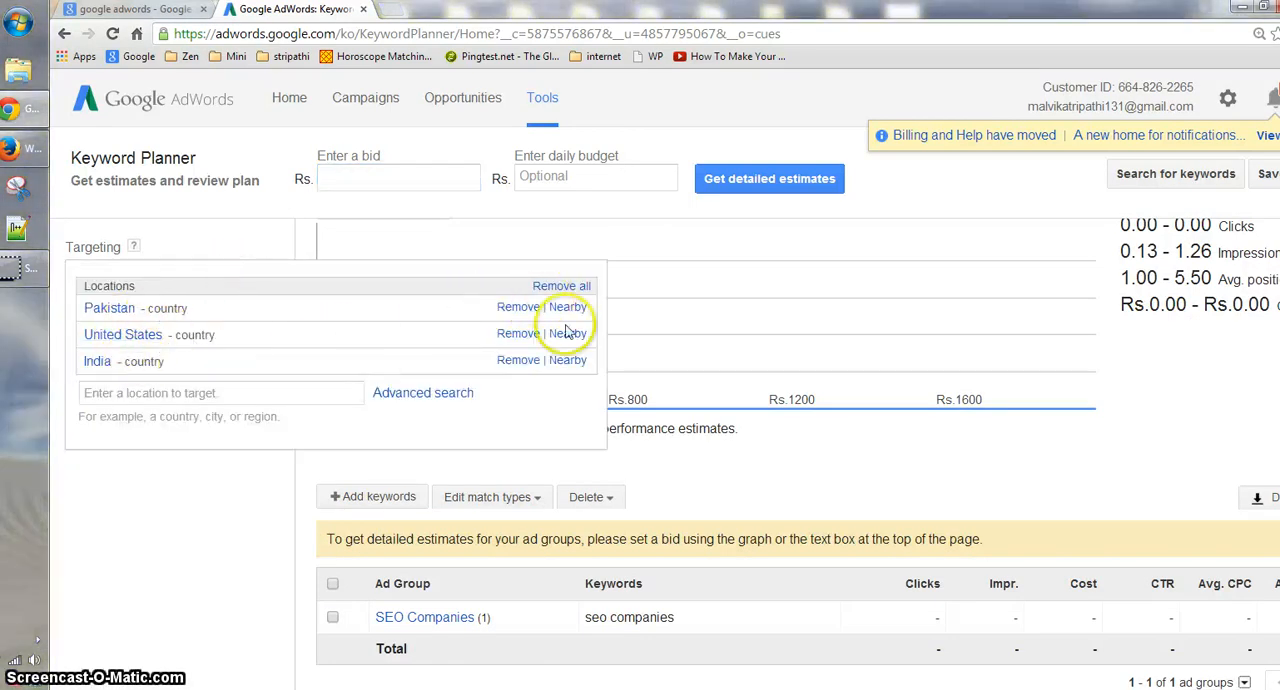
{"action": "left_click", "coordinate": [520, 333]}
{"action": "left_click", "coordinate": [520, 307]}
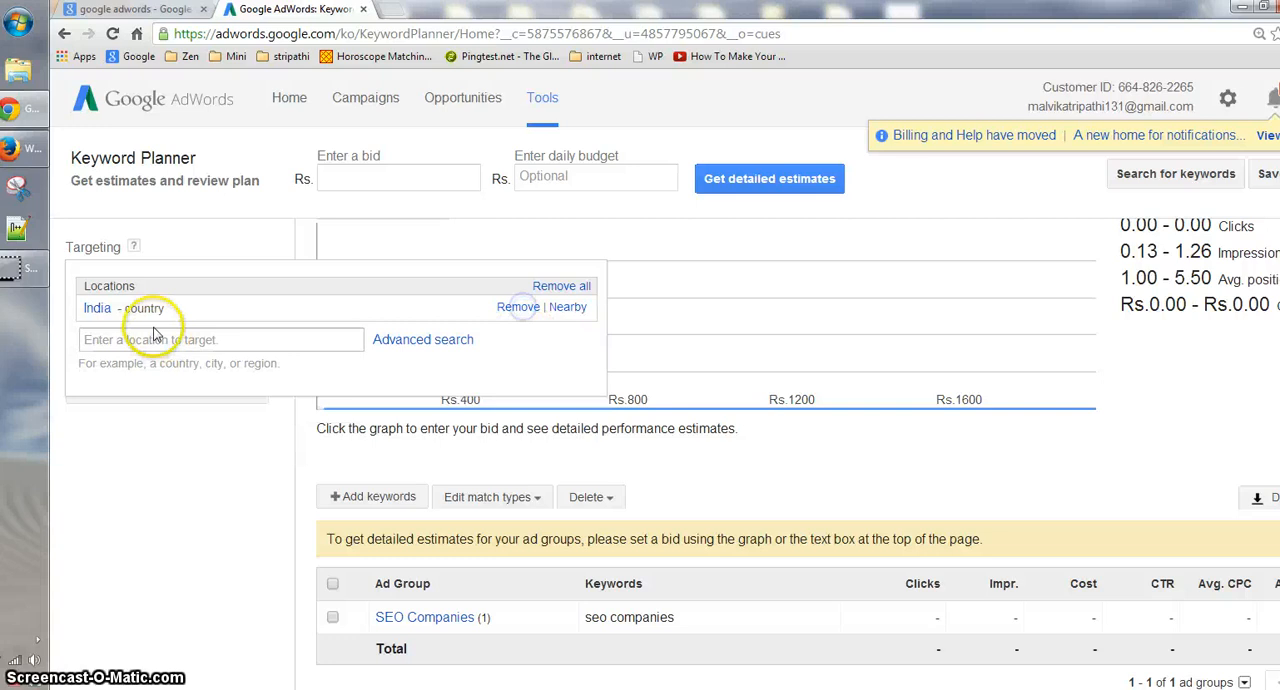
{"action": "left_click", "coordinate": [170, 462]}
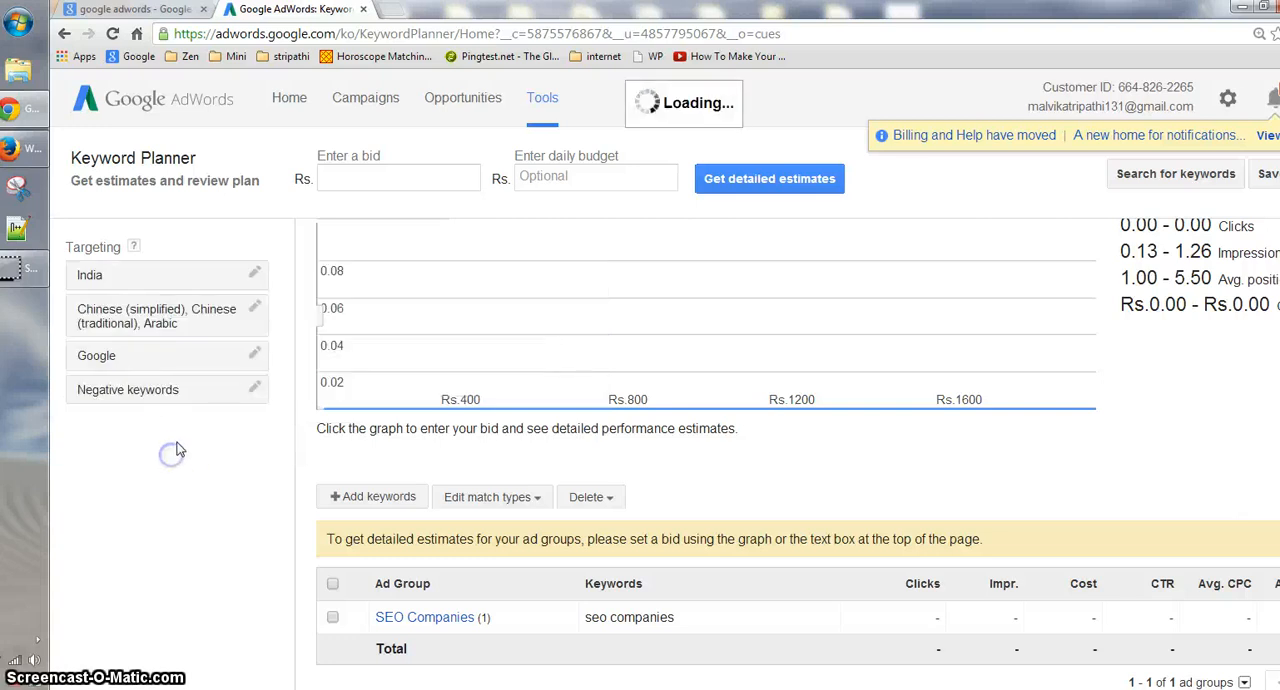
- Replace the targeted languages Chinese (simplified), Chinese (traditional) and Arabic with English
{"action": "left_click", "coordinate": [247, 316]}
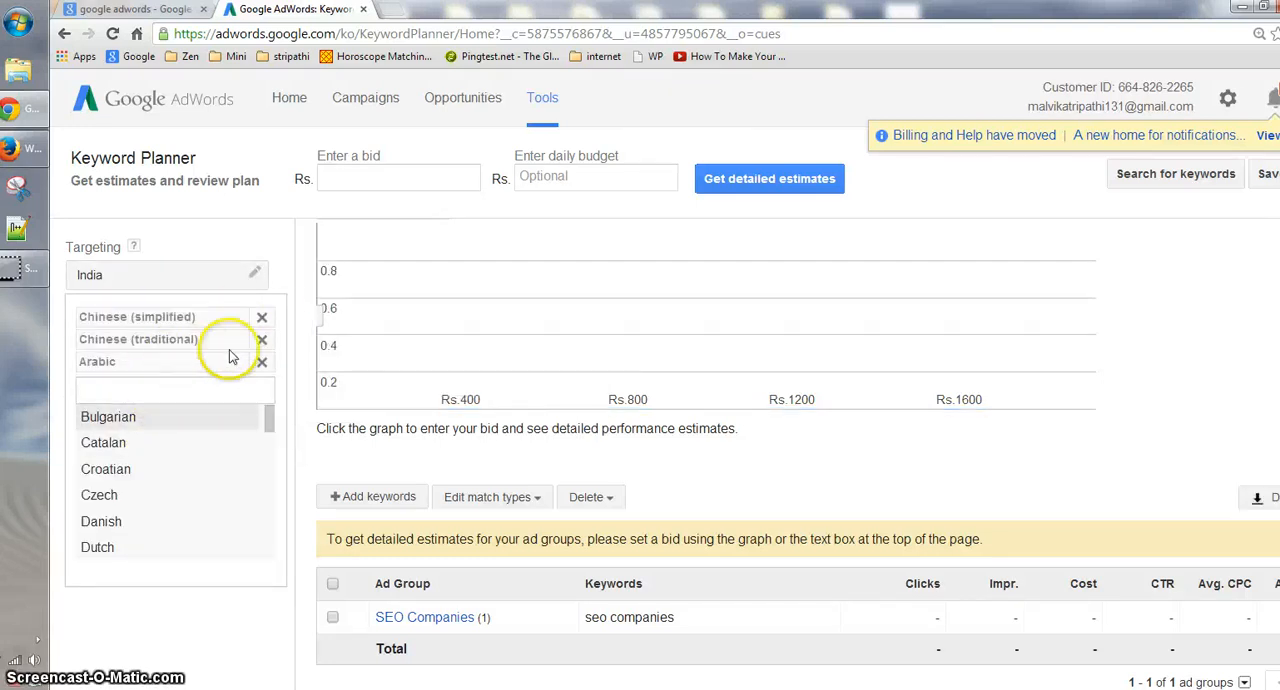
{"action": "left_click", "coordinate": [265, 318]}
{"action": "left_click", "coordinate": [262, 339]}
{"action": "left_click", "coordinate": [262, 316]}
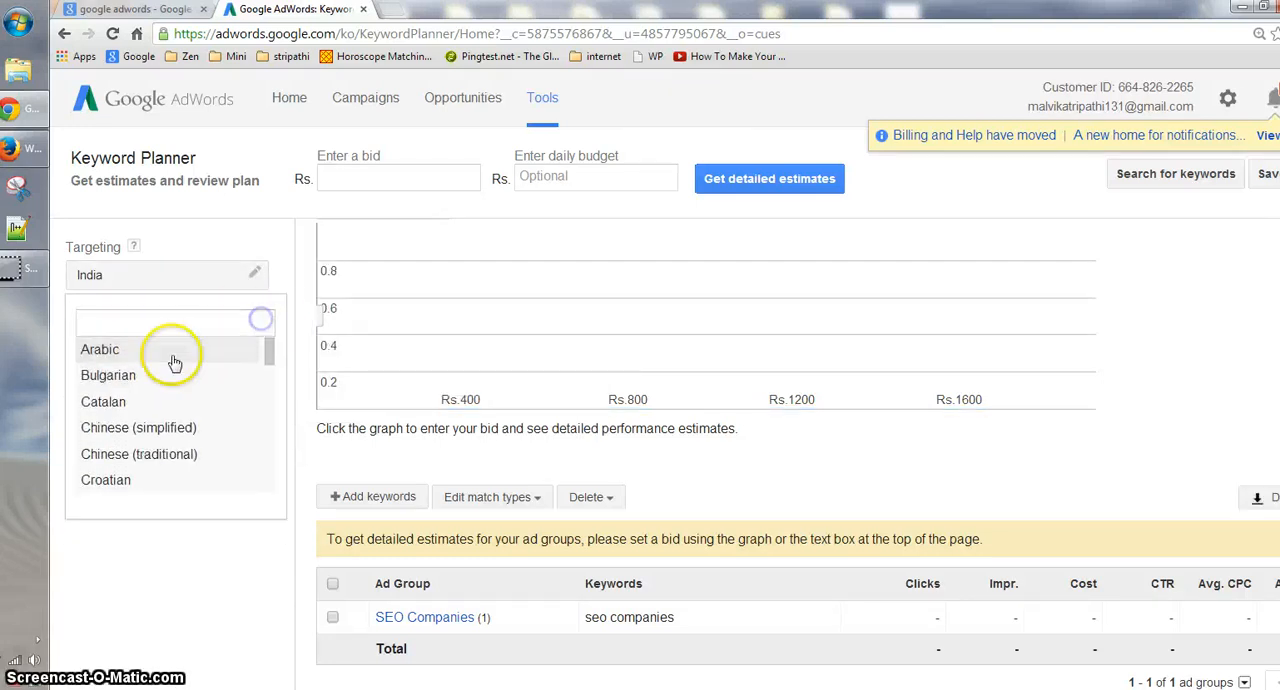
{"action": "left_click", "coordinate": [130, 328]}
{"action": "type", "text": "eng"}
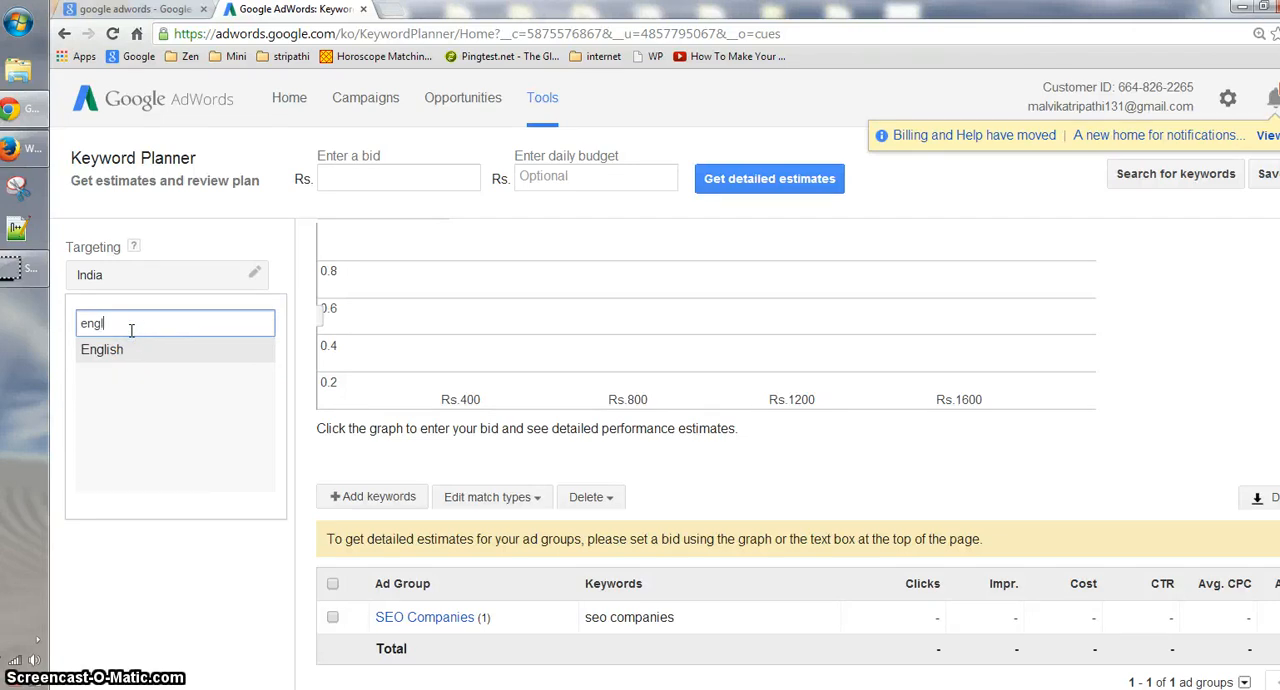
{"action": "type", "text": "l"}
{"action": "left_click", "coordinate": [145, 352]}
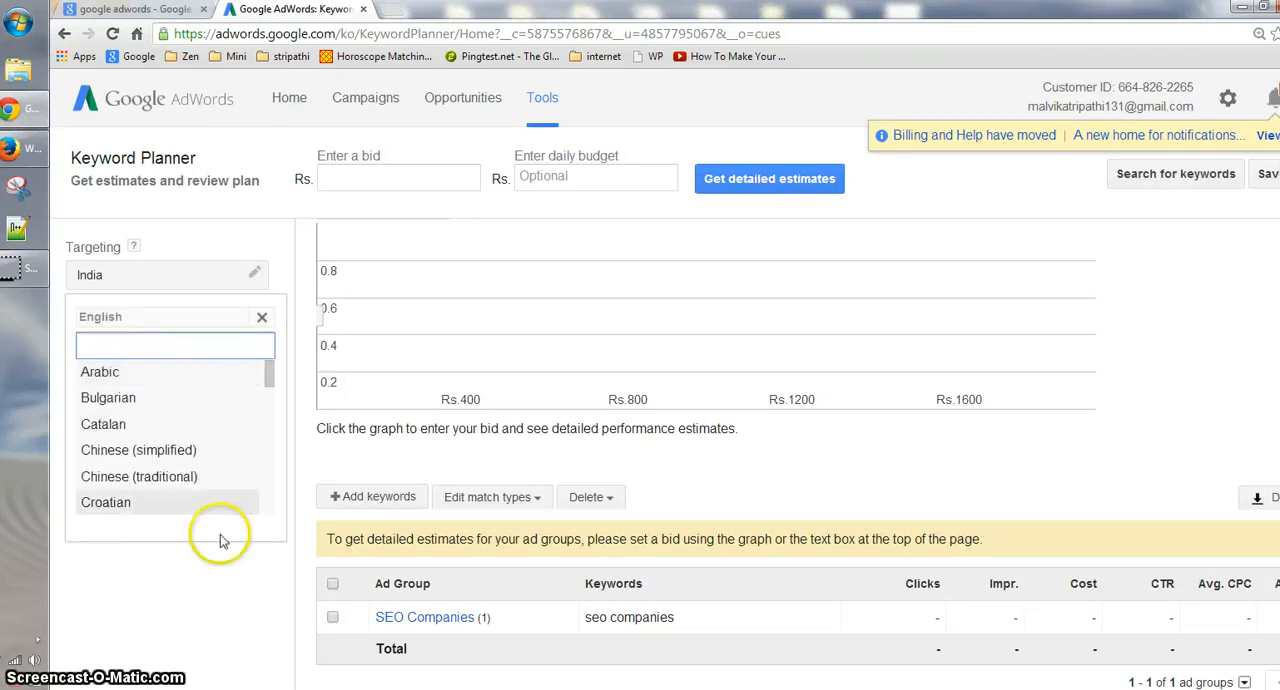
{"action": "left_click", "coordinate": [180, 556]}
- Review the search network options and the negative keywords editor in the targeting settings
{"action": "left_click", "coordinate": [220, 342]}
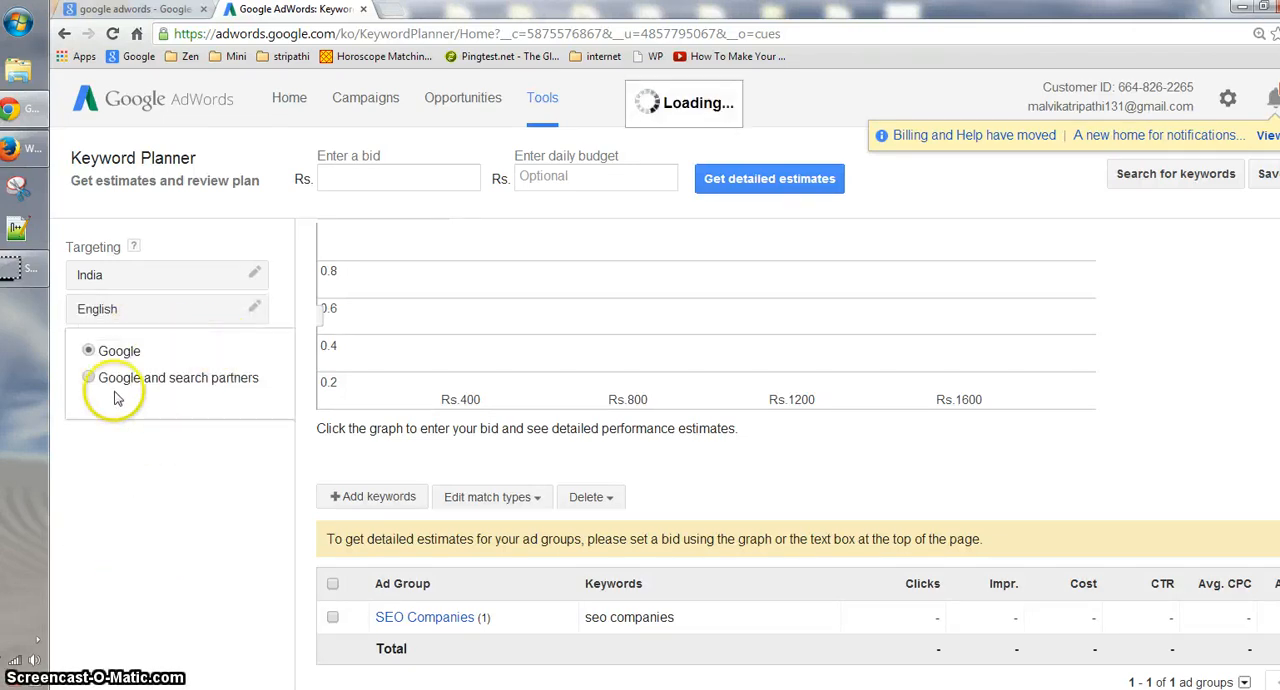
{"action": "left_click", "coordinate": [203, 469]}
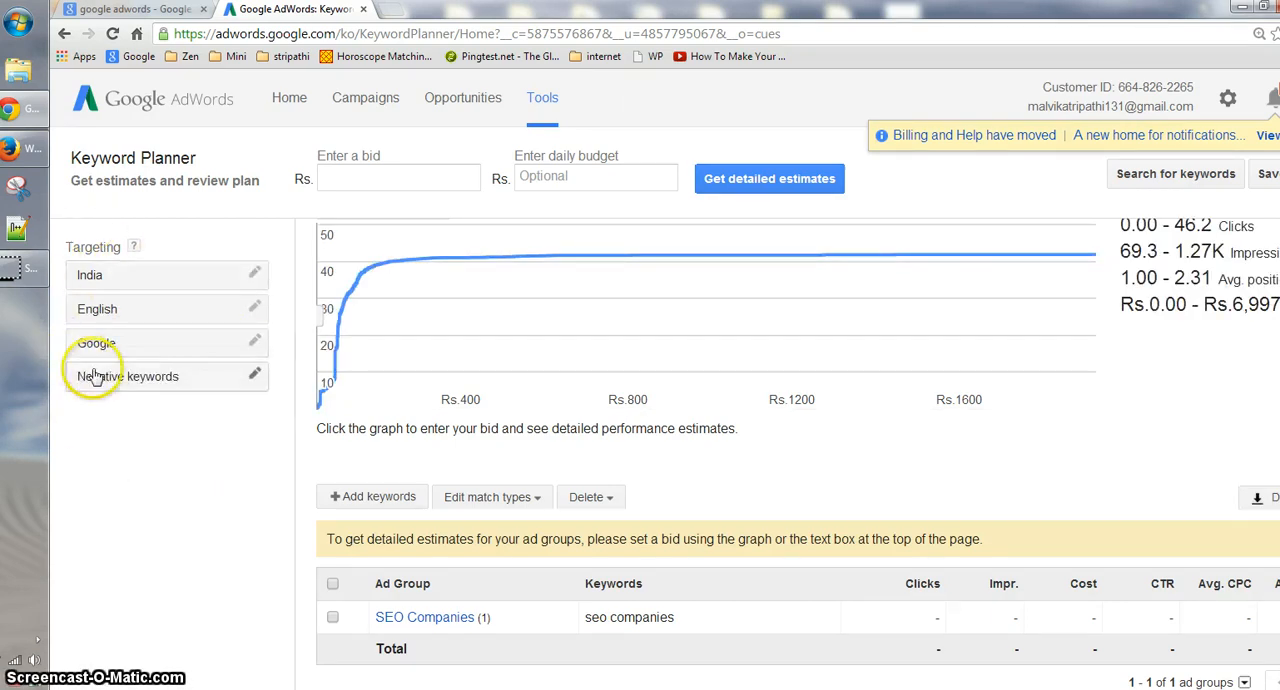
{"action": "left_click", "coordinate": [241, 377]}
{"action": "left_click", "coordinate": [96, 420]}
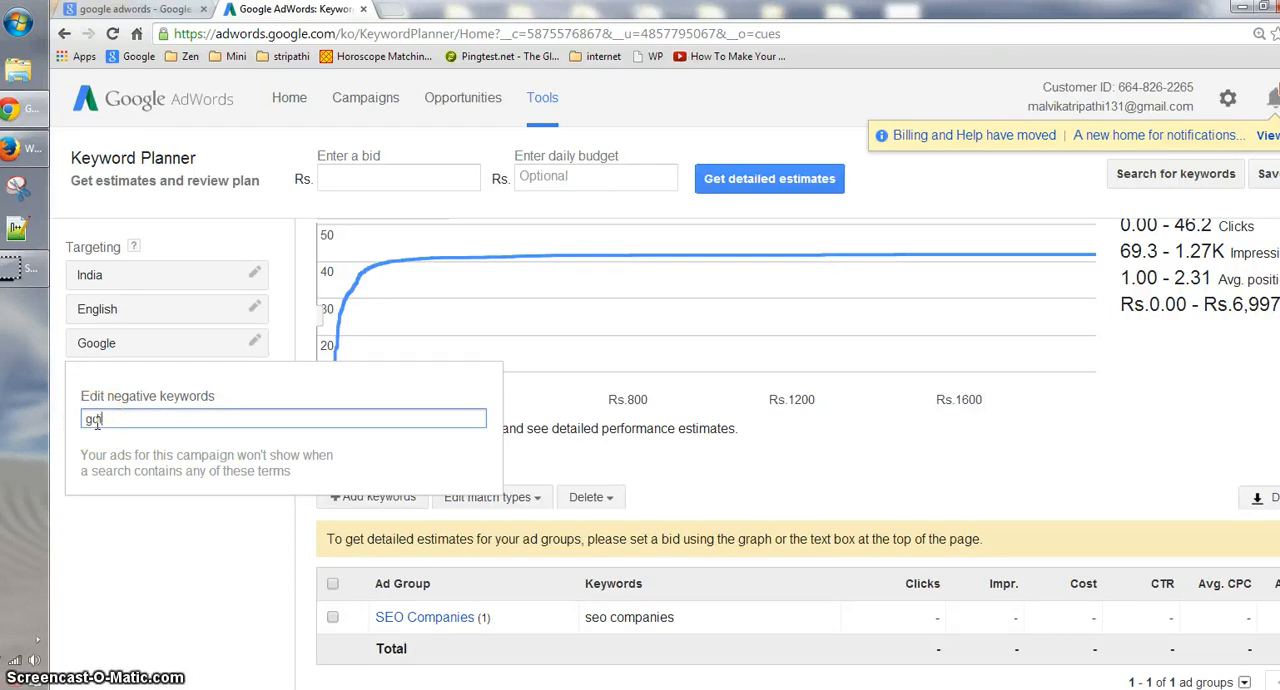
{"action": "left_click", "coordinate": [113, 547]}
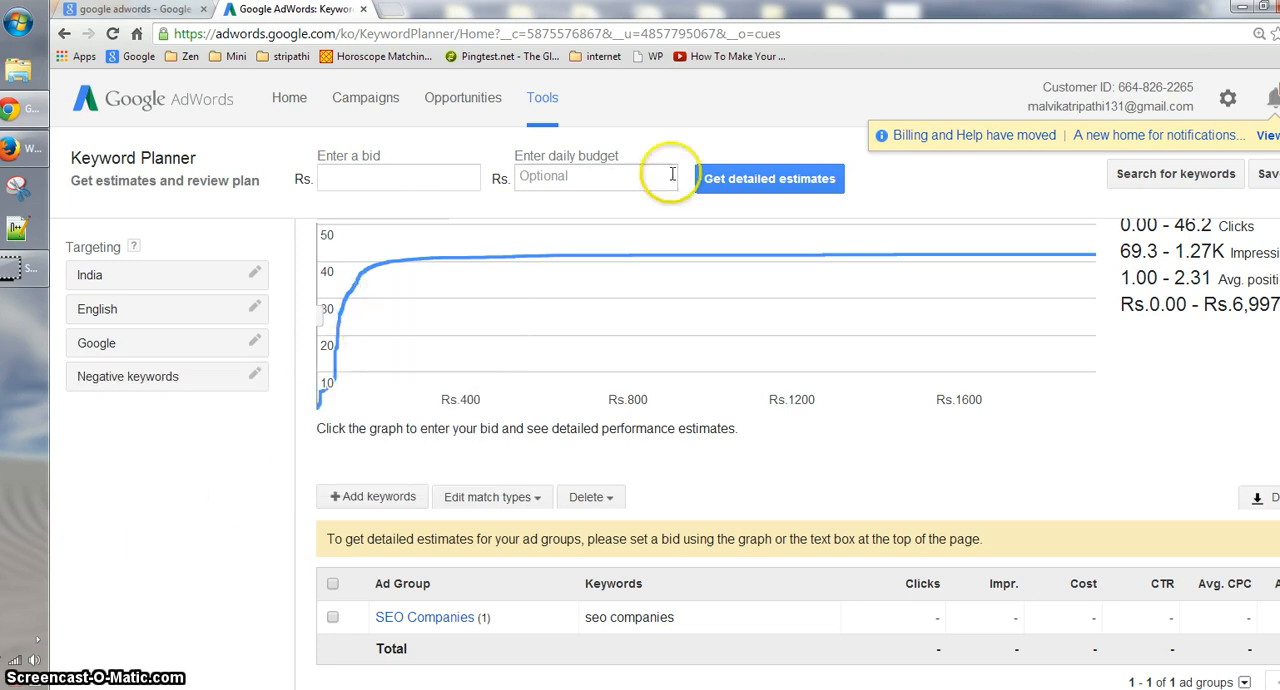
- Start a search for new keyword and ad group ideas with "SEO companies" as the product or service
{"action": "left_click", "coordinate": [1135, 176]}
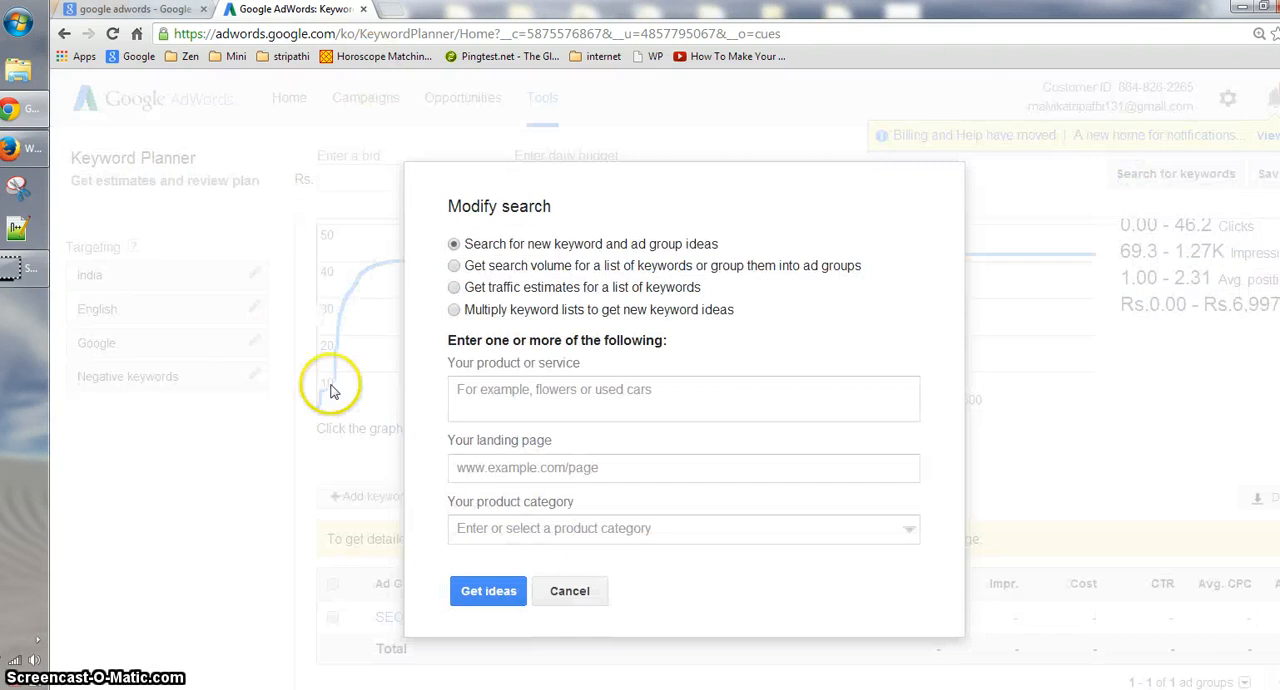
{"action": "left_click", "coordinate": [540, 393]}
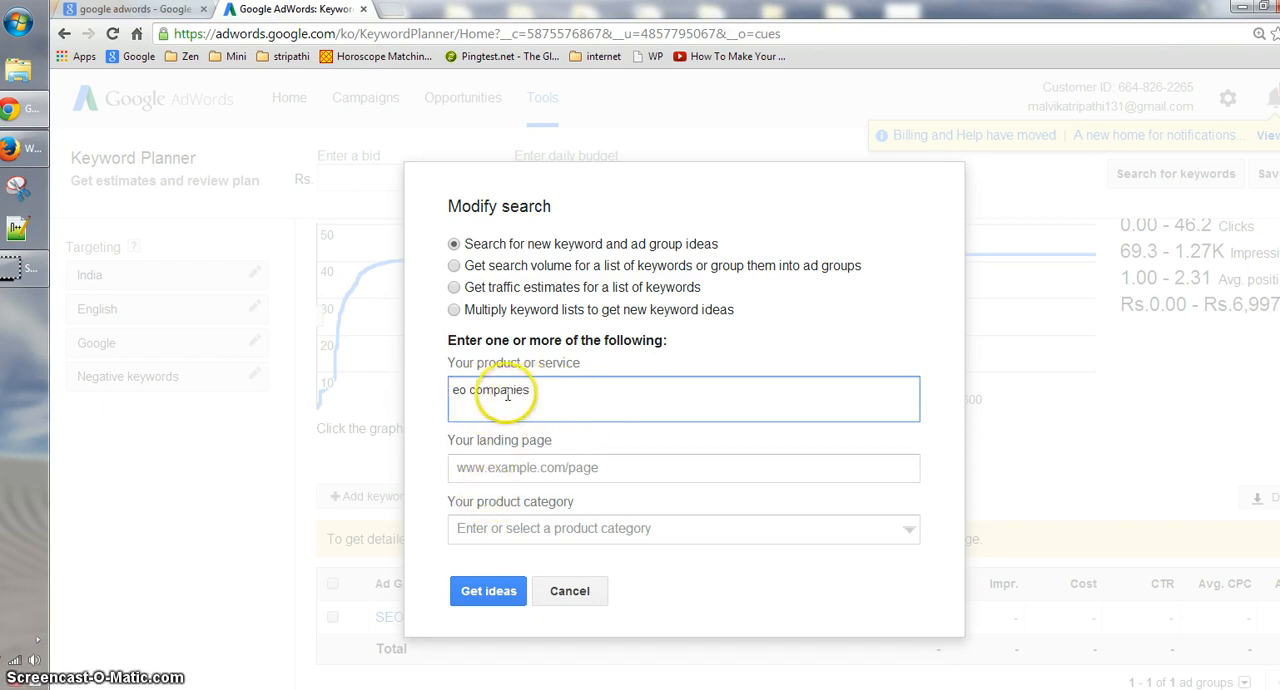
{"action": "left_click", "coordinate": [459, 389]}
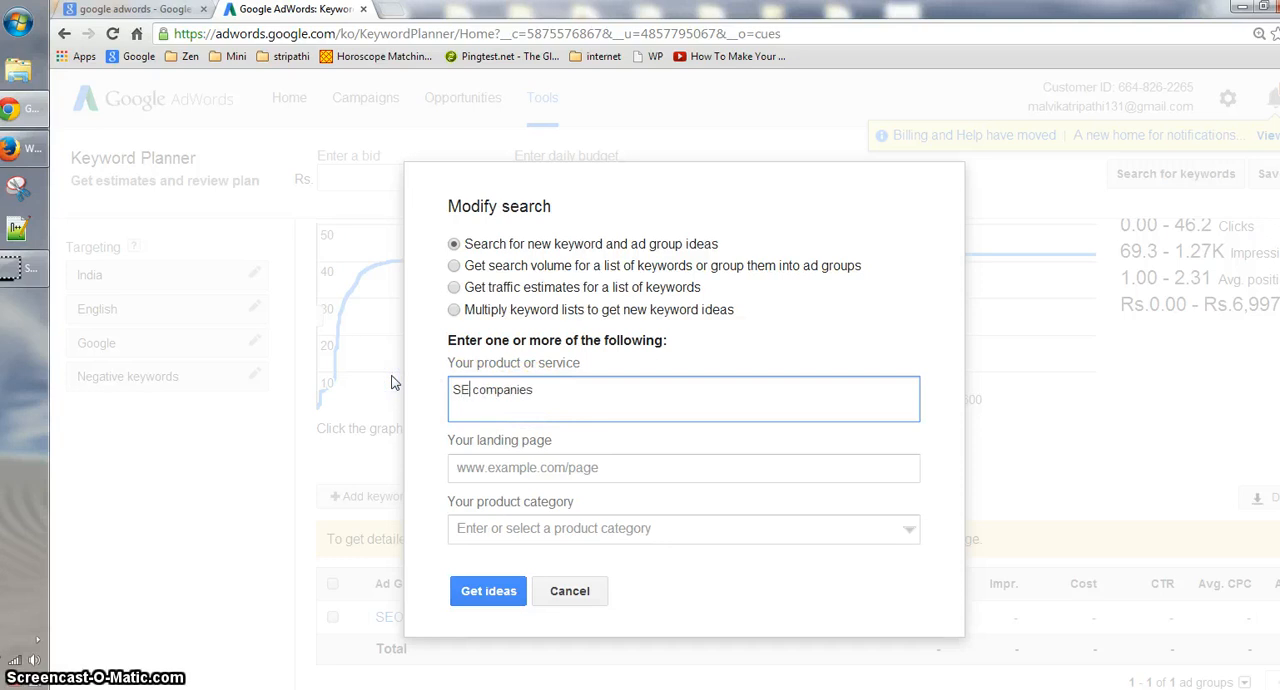
{"action": "left_click", "coordinate": [509, 467]}
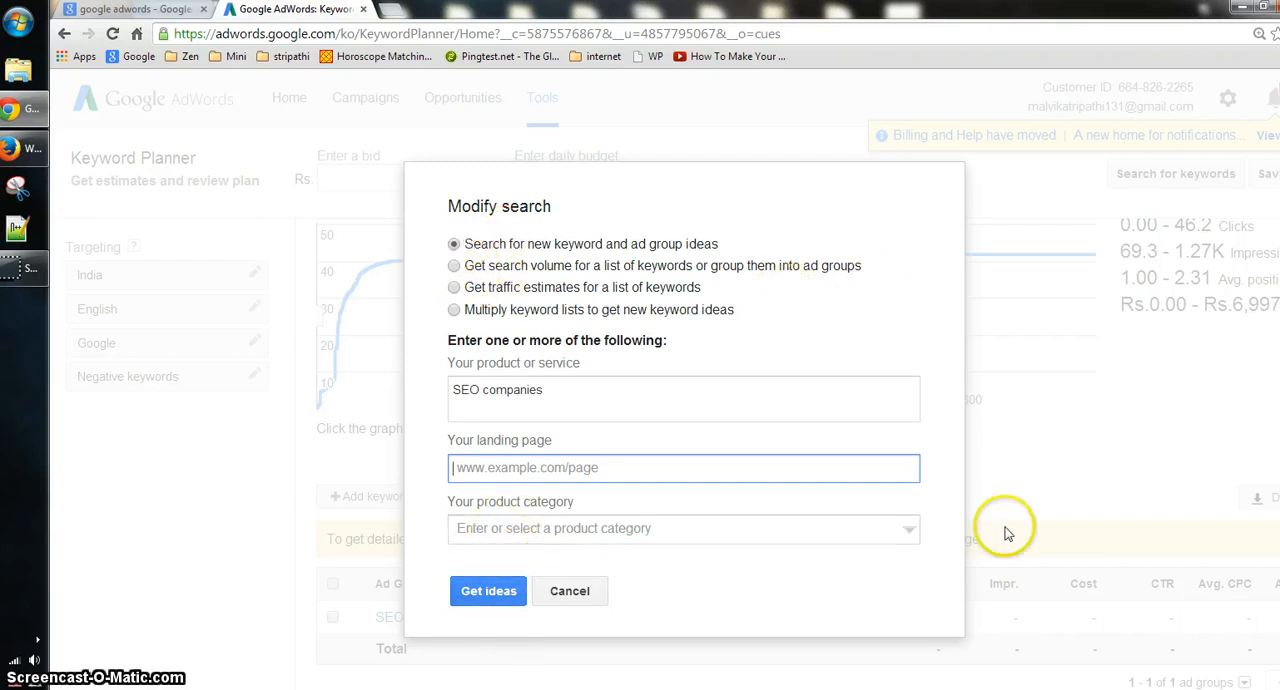
- Set the product category to Internet & Telecom and get the ideas
{"action": "left_click", "coordinate": [908, 532]}
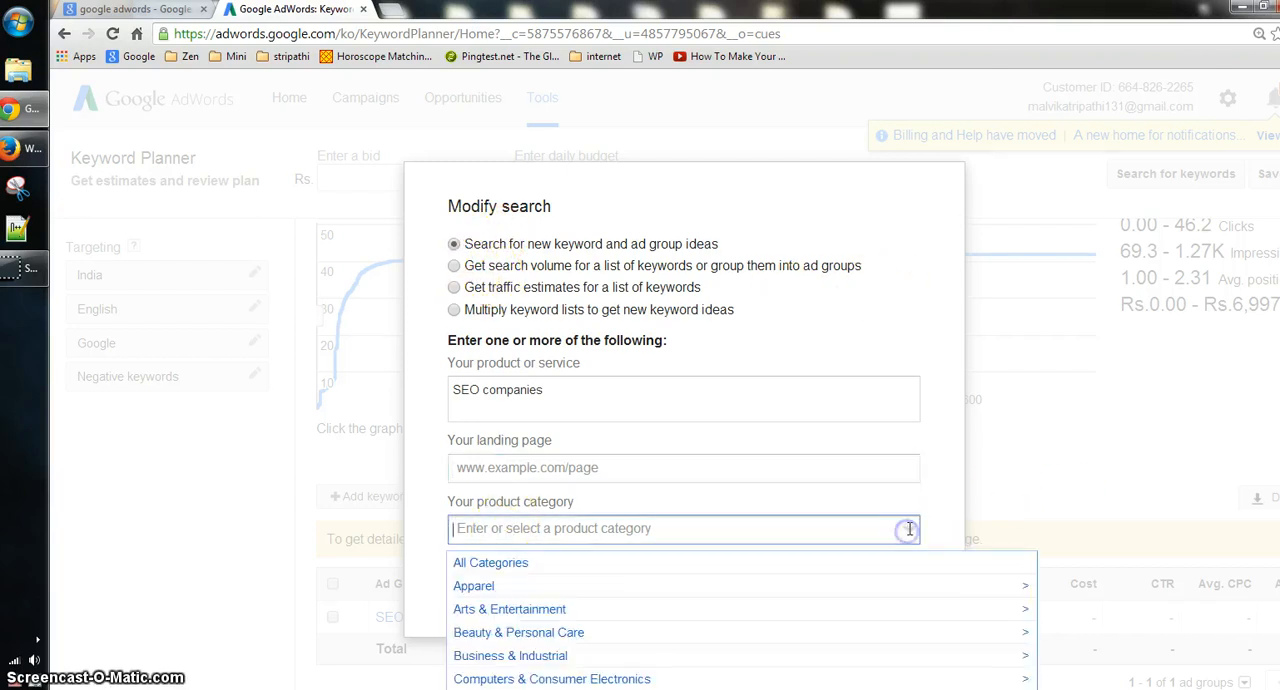
{"action": "left_click", "coordinate": [519, 566]}
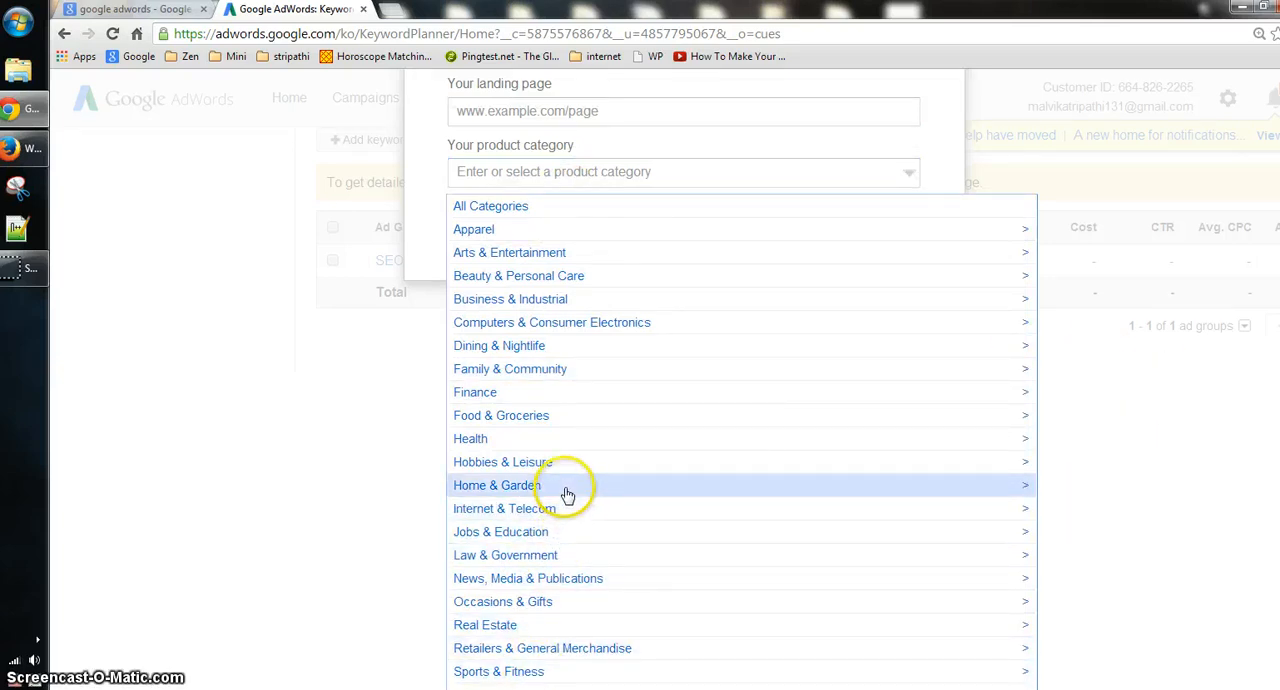
{"action": "left_click", "coordinate": [519, 519]}
{"action": "left_click", "coordinate": [1165, 440]}
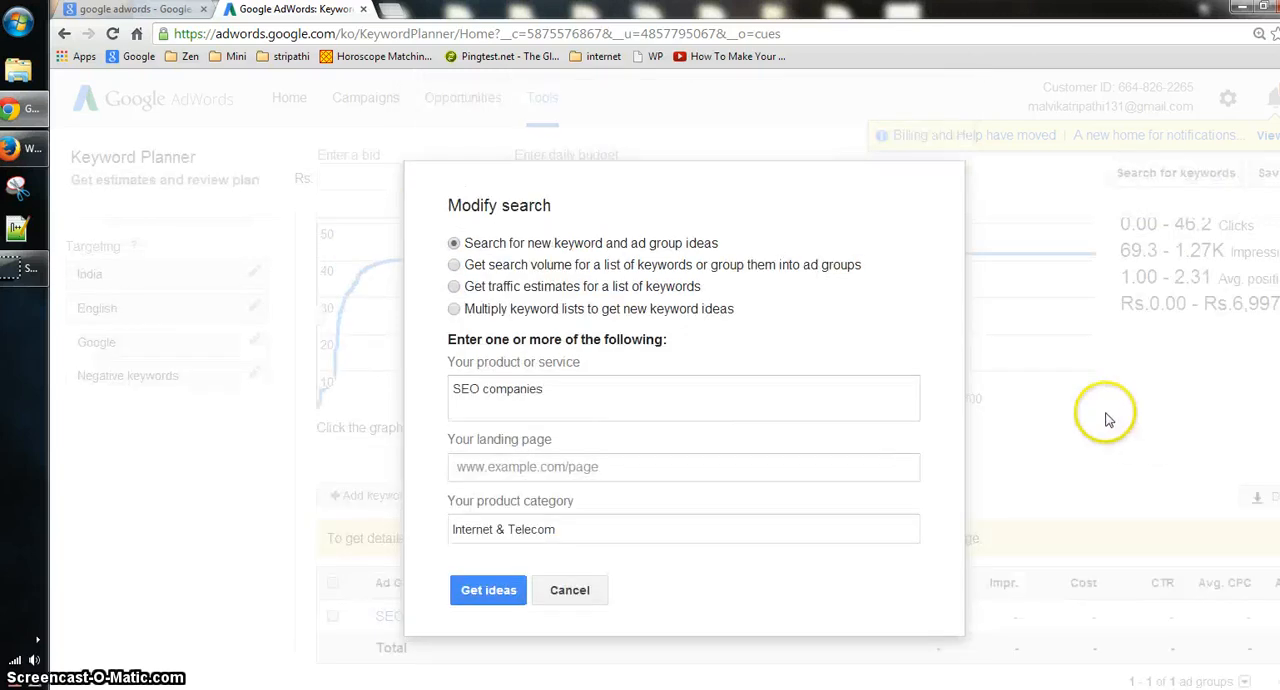
{"action": "left_click", "coordinate": [482, 592]}
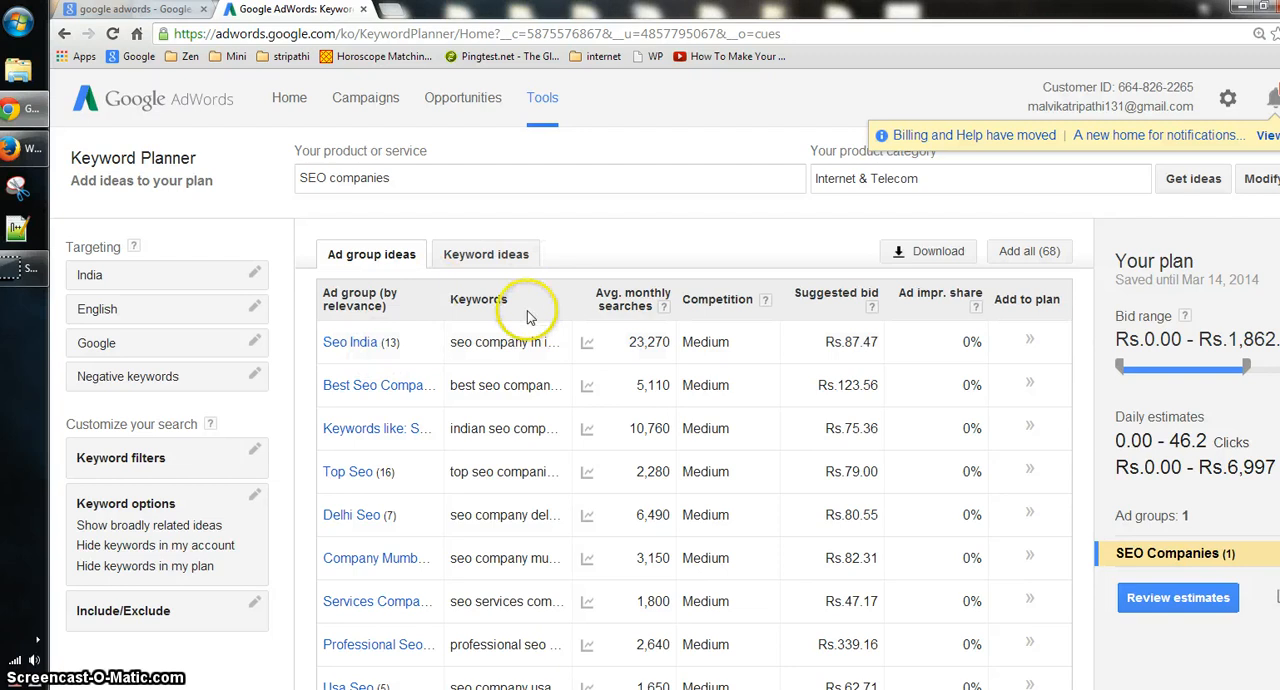
- Switch to the keyword ideas and look through the suggested keywords with their monthly searches and competition
{"action": "left_click", "coordinate": [468, 254]}
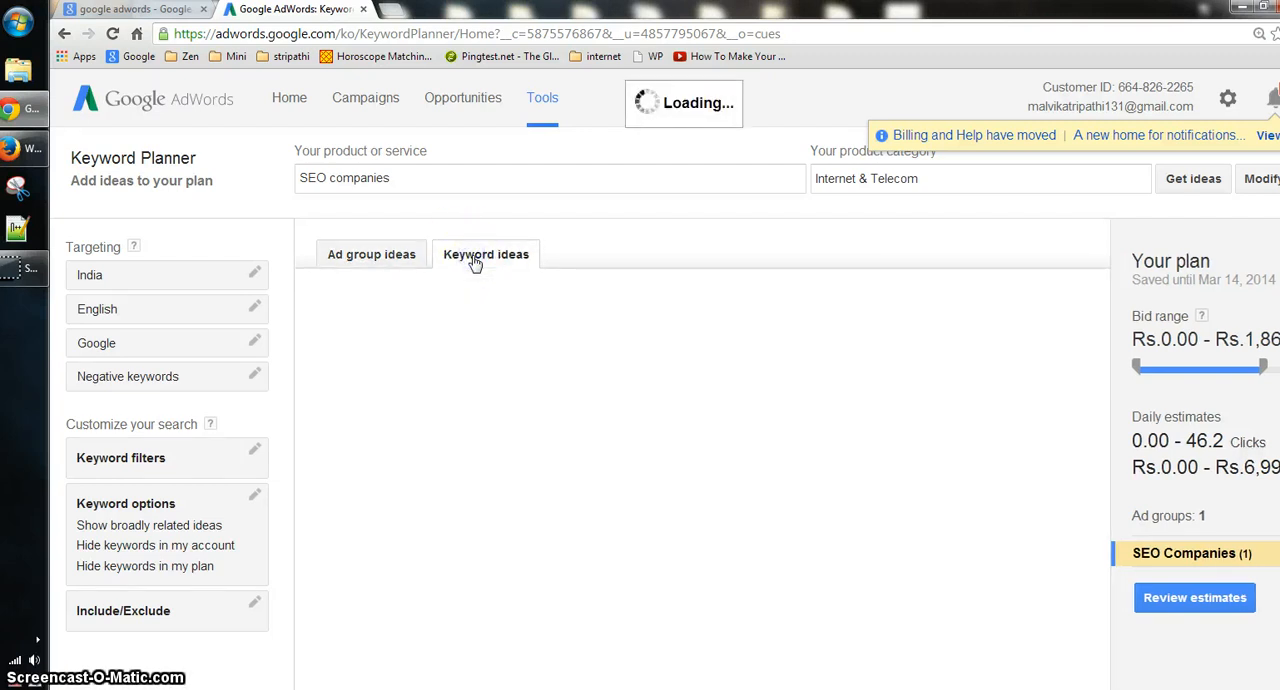
{"action": "scroll", "coordinate": [443, 306], "scroll_direction": "down", "scroll_amount": 3}
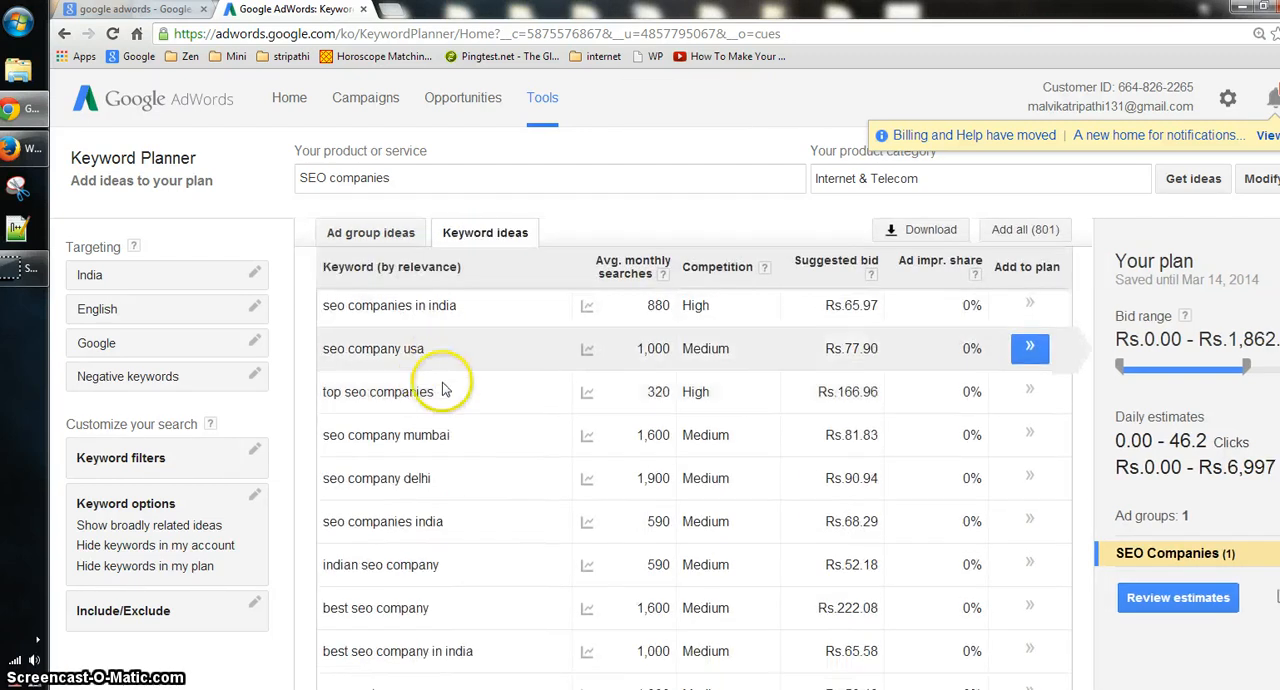
{"action": "scroll", "coordinate": [450, 370], "scroll_direction": "up", "scroll_amount": 3}
{"action": "scroll", "coordinate": [709, 590], "scroll_direction": "down", "scroll_amount": 5}
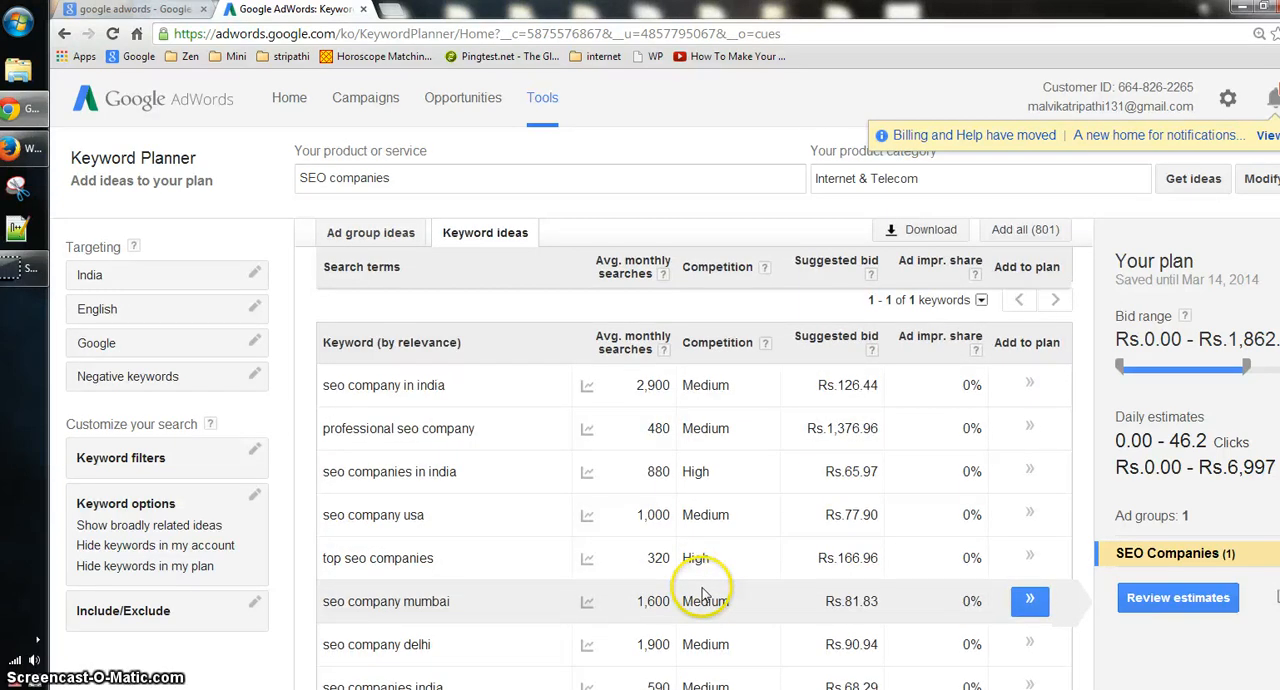
{"action": "scroll", "coordinate": [697, 622], "scroll_direction": "down", "scroll_amount": 5}
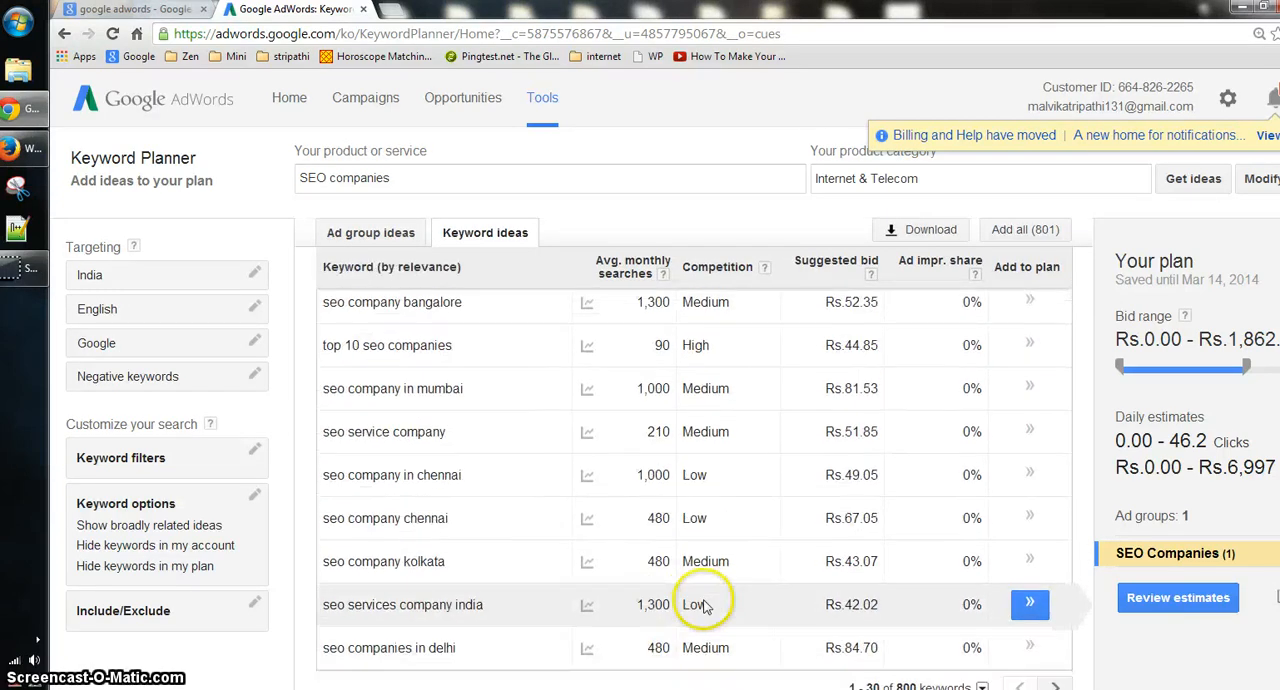
- Highlight the keyword "seo company in india" and view its monthly search trend chart
{"action": "scroll", "coordinate": [697, 604], "scroll_direction": "up", "scroll_amount": 10}
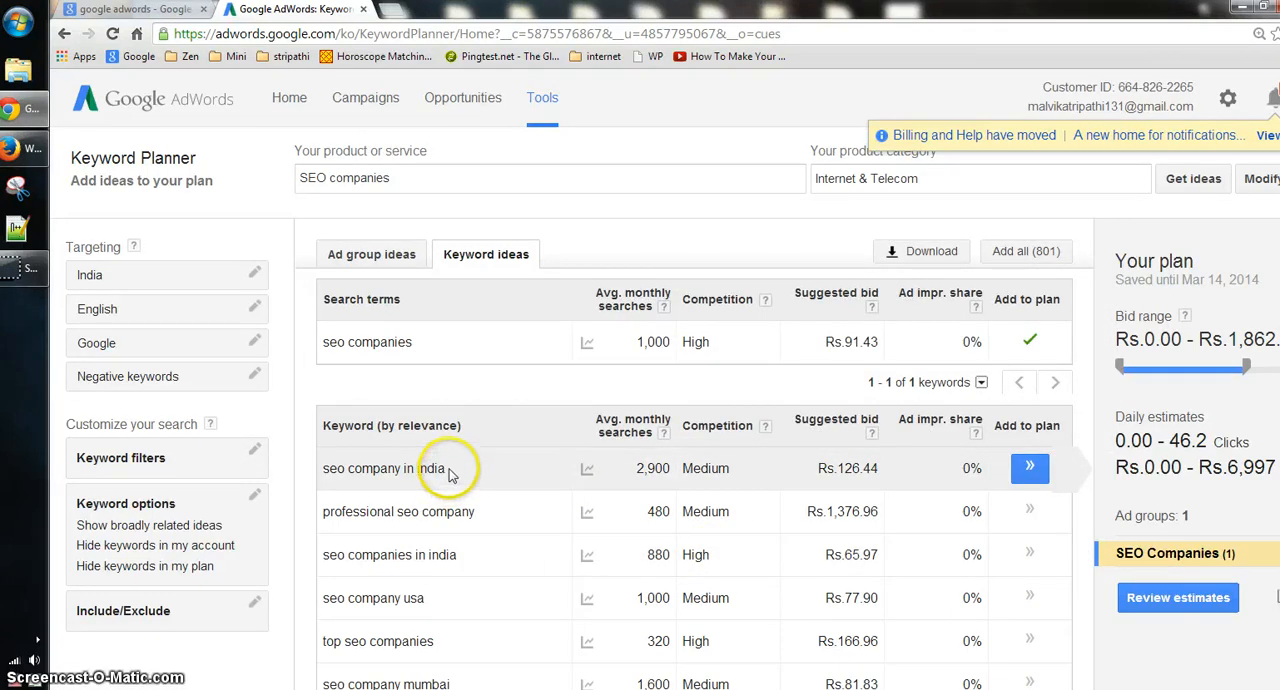
{"action": "left_click_drag", "start_coordinate": [457, 463], "coordinate": [322, 465]}
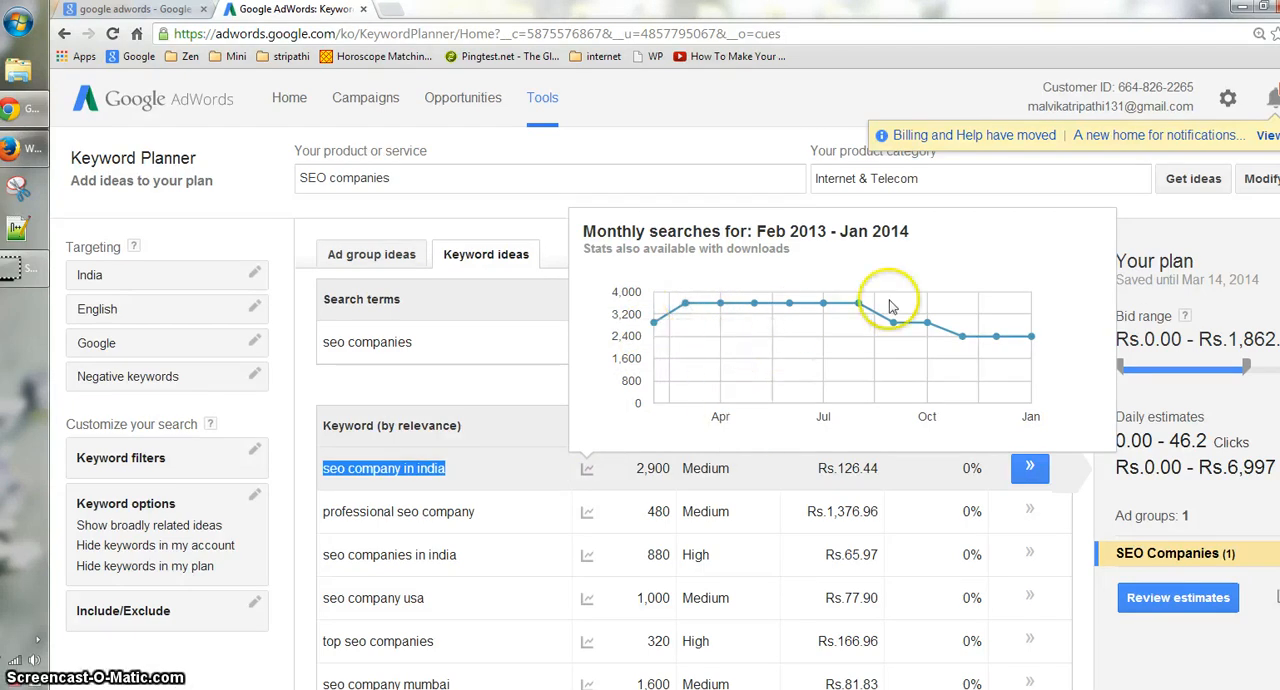
{"action": "mouse_move", "coordinate": [924, 332]}
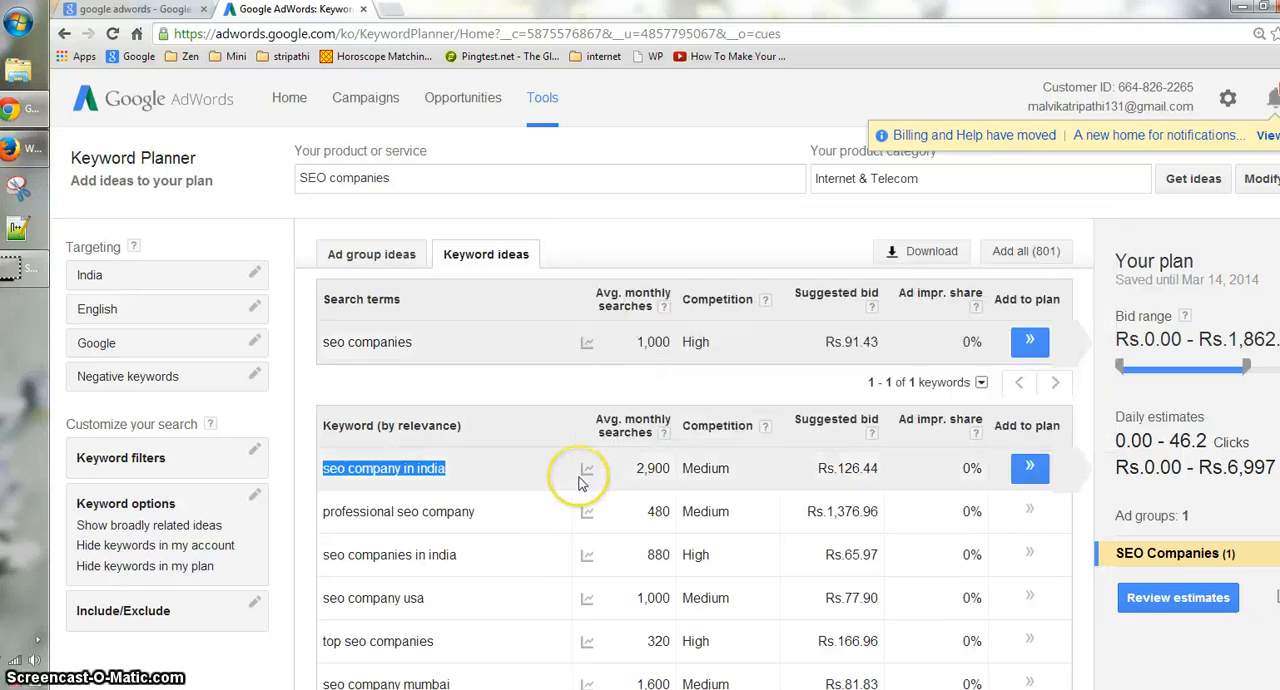
- View the monthly search trend charts of the low-competition keywords "seo company in chennai" and "seo services company india"
{"action": "scroll", "coordinate": [900, 450], "scroll_direction": "down", "scroll_amount": 2}
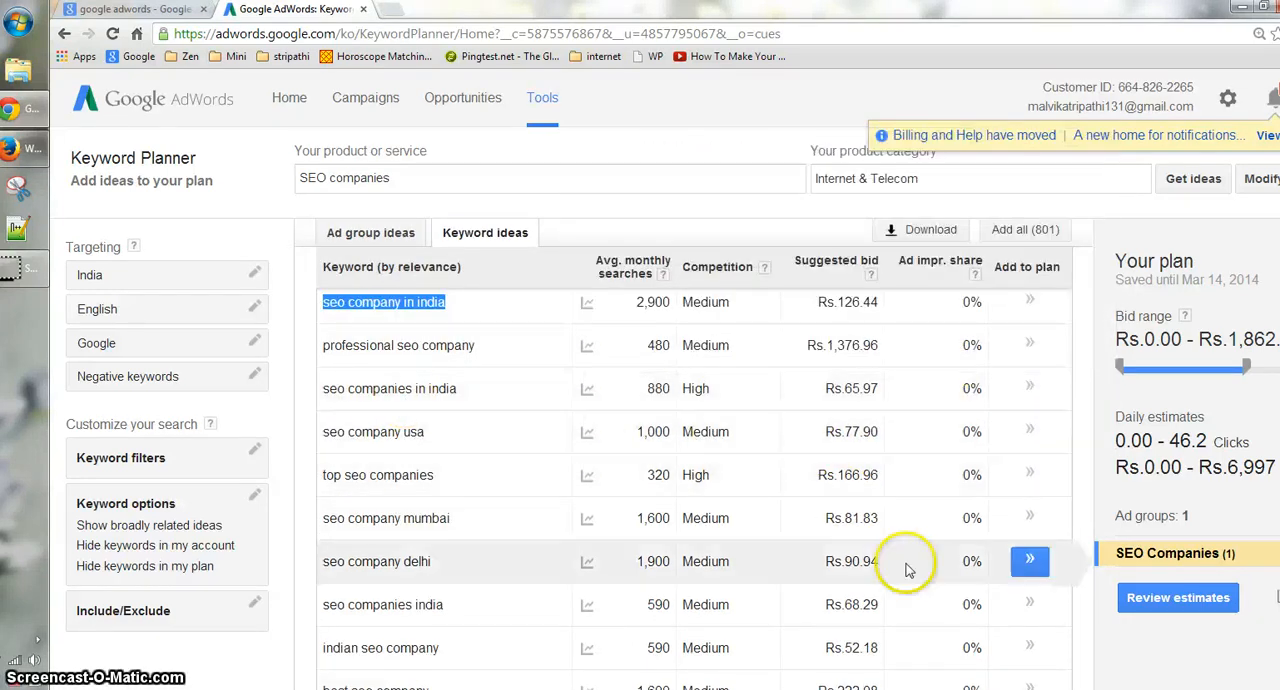
{"action": "scroll", "coordinate": [908, 560], "scroll_direction": "down", "scroll_amount": 8}
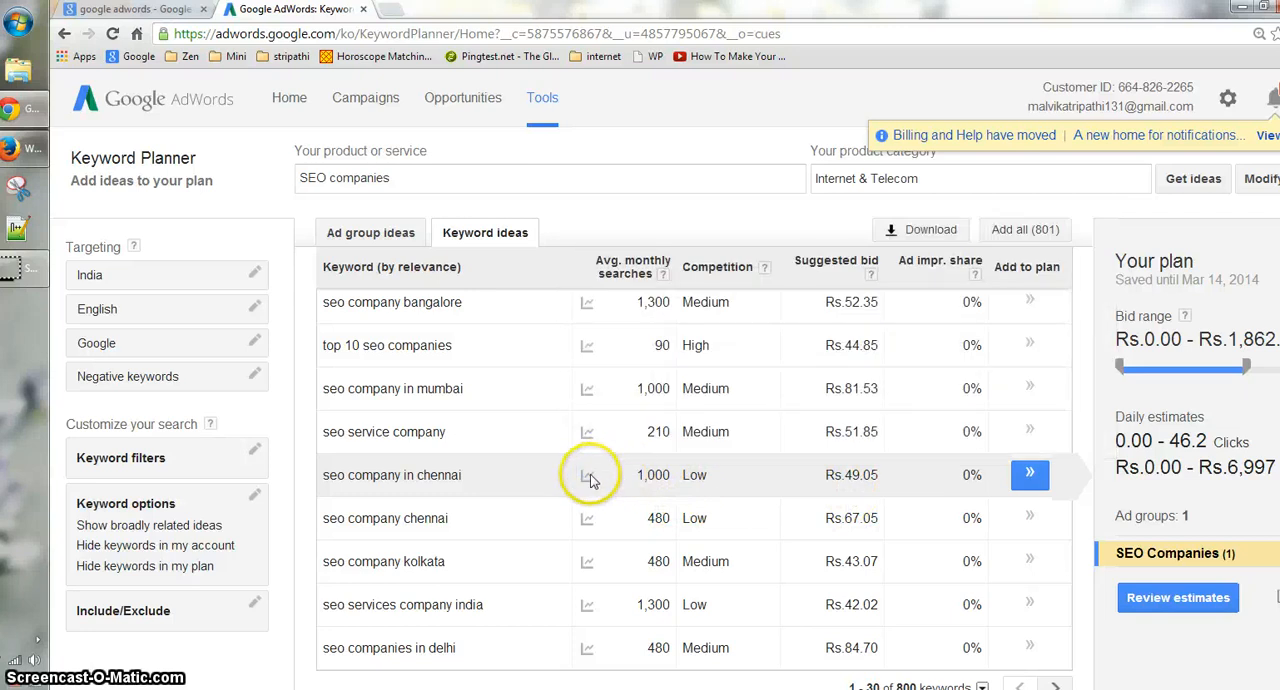
{"action": "mouse_move", "coordinate": [588, 477]}
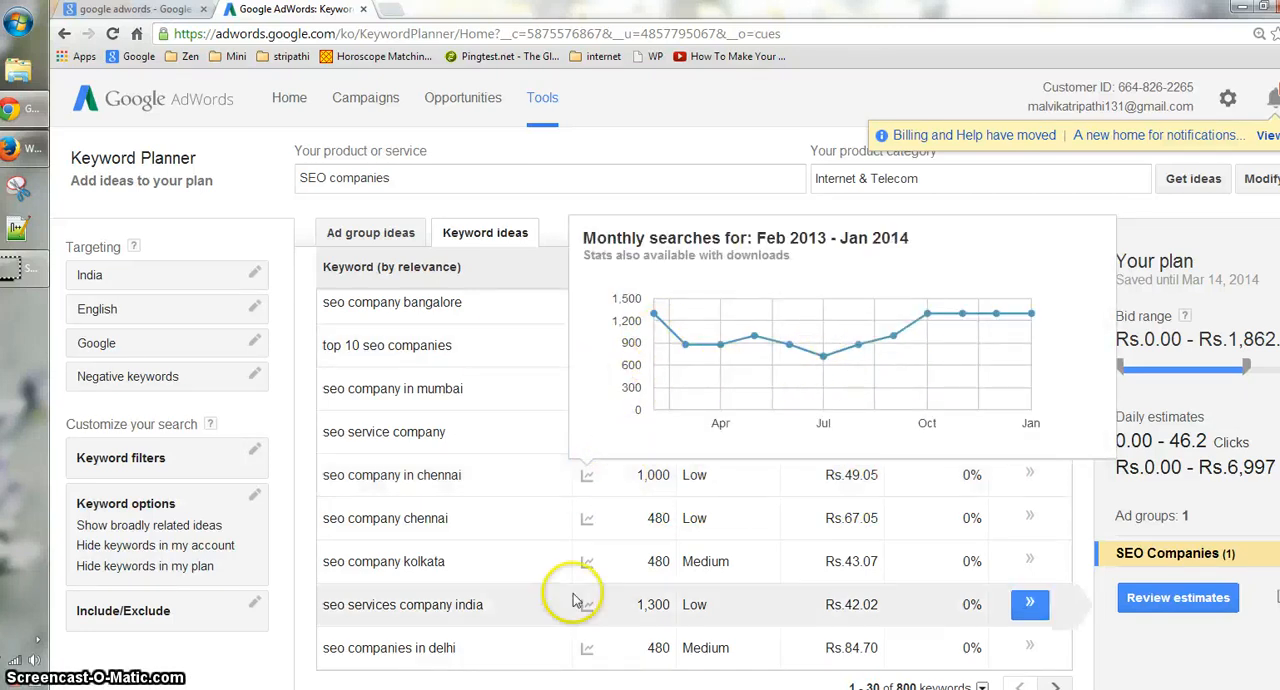
{"action": "mouse_move", "coordinate": [587, 605]}
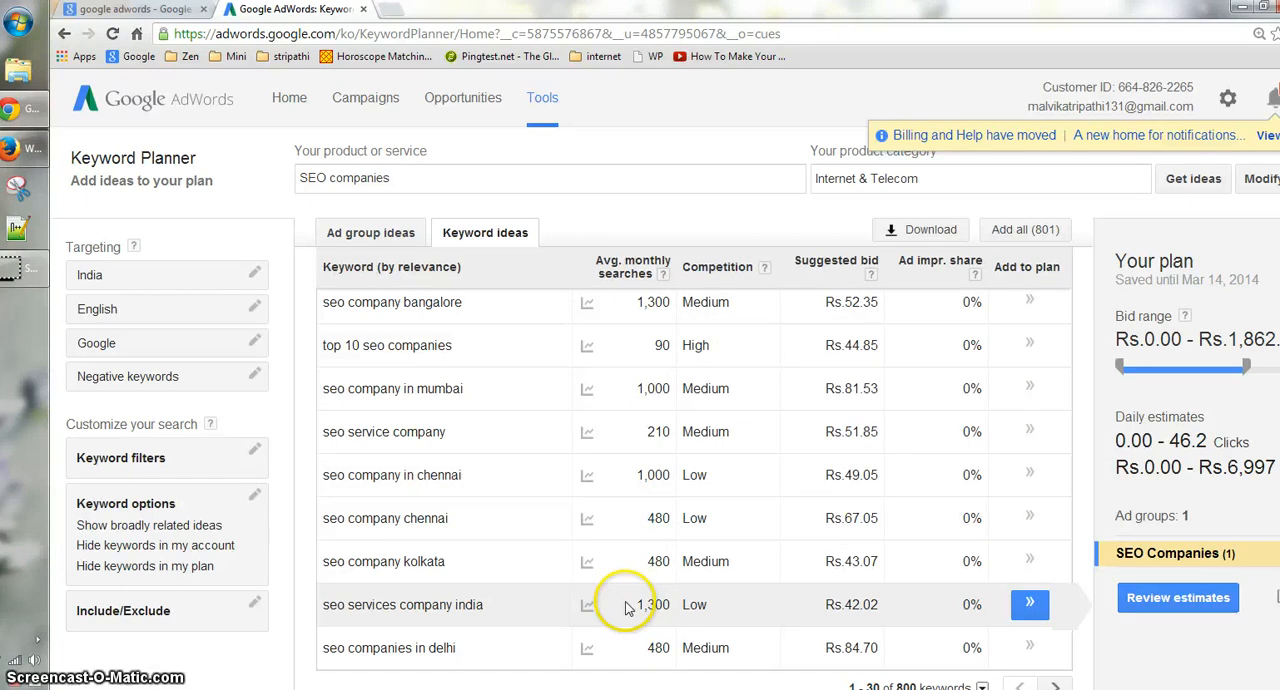
- Review the suggested keywords again, comparing their average monthly searches and competition
{"action": "scroll", "coordinate": [634, 558], "scroll_direction": "up", "scroll_amount": 10}
{"action": "scroll", "coordinate": [650, 555], "scroll_direction": "down", "scroll_amount": 3}
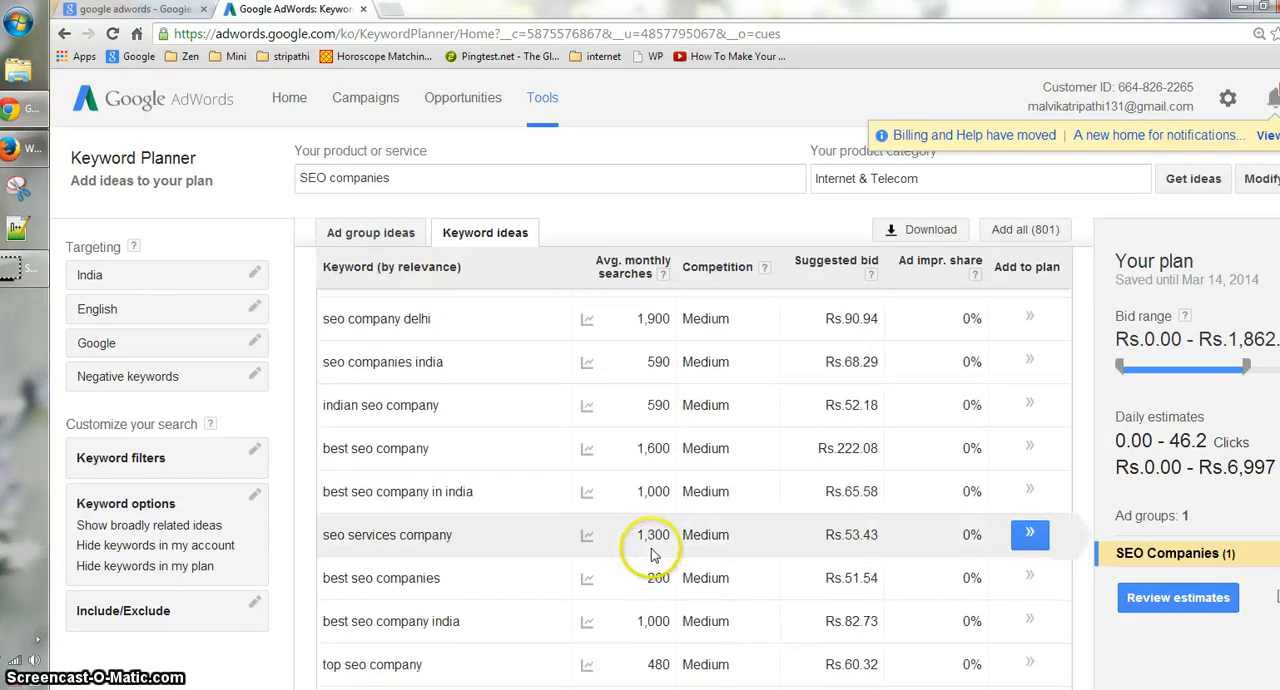
{"action": "scroll", "coordinate": [655, 555], "scroll_direction": "up", "scroll_amount": 3}
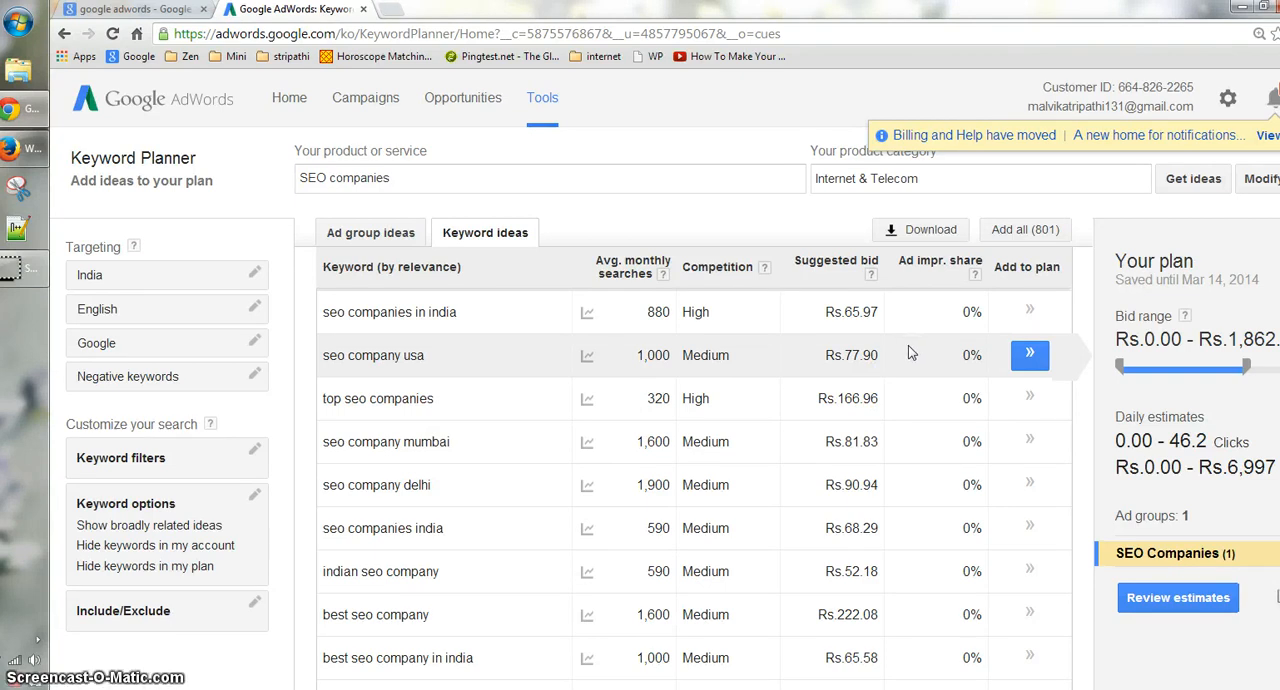
{"action": "left_click_drag", "start_coordinate": [333, 232], "coordinate": [428, 295]}
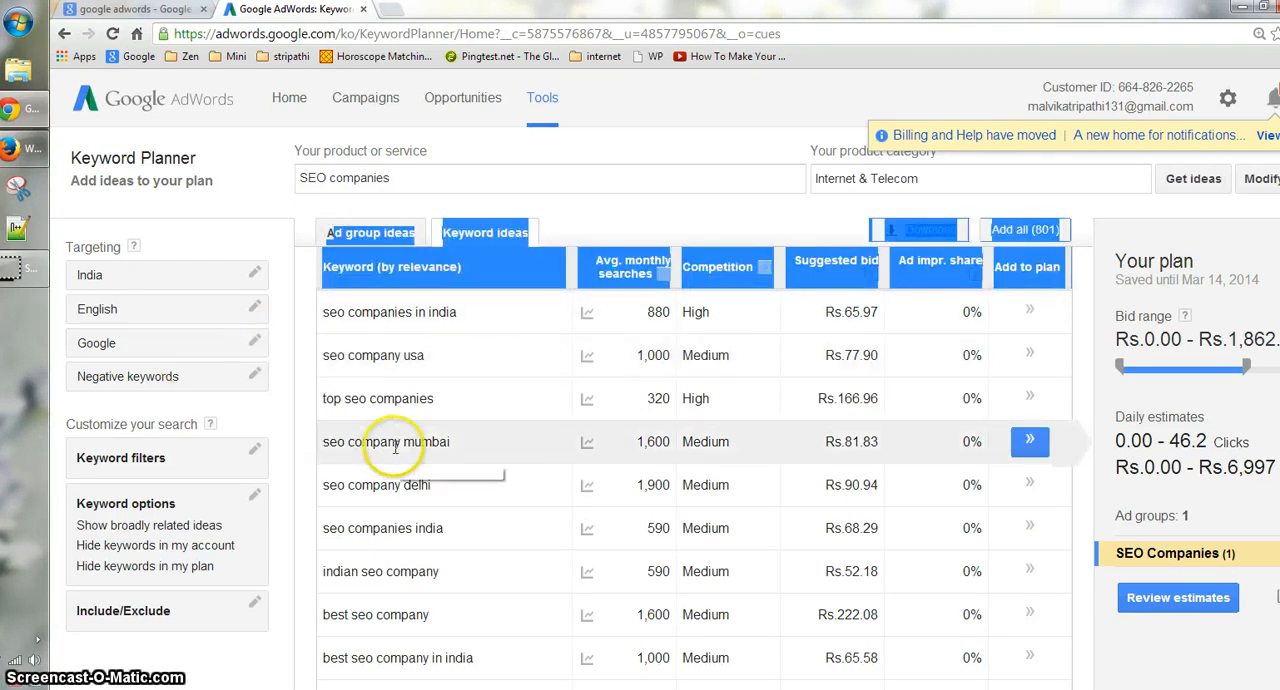
{"action": "left_click", "coordinate": [632, 234]}
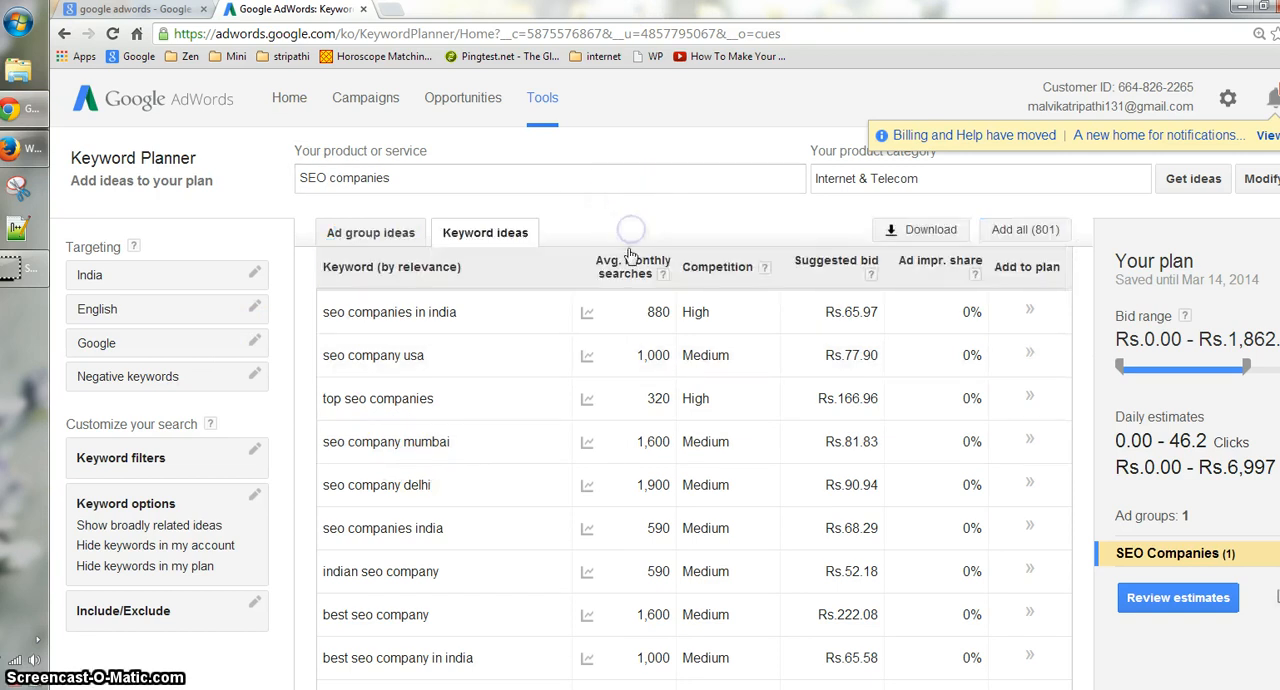